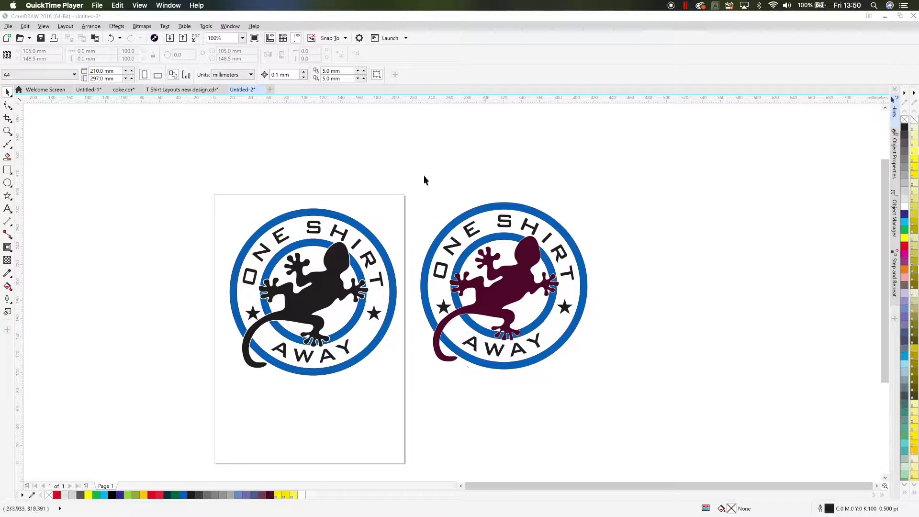
click(418, 208)
drag(625, 382, 618, 382)
click(613, 380)
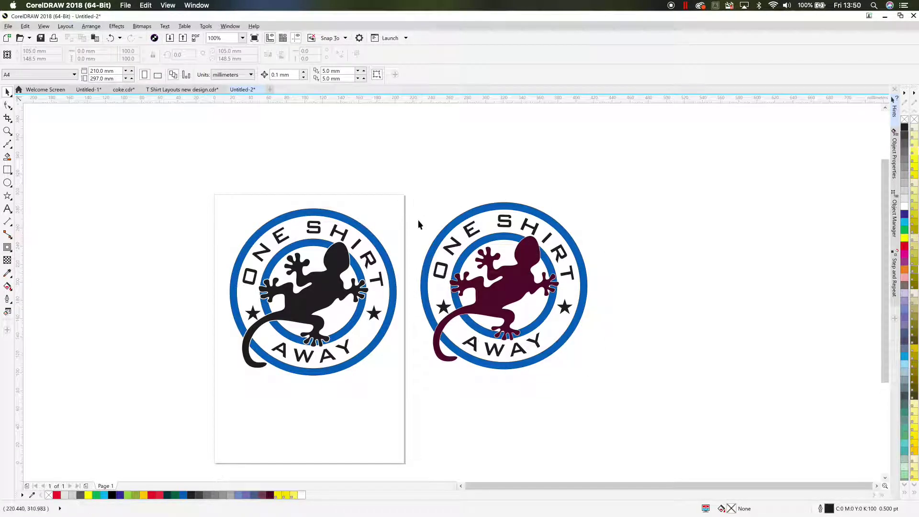
click(528, 273)
scroll(528, 273, up, 2)
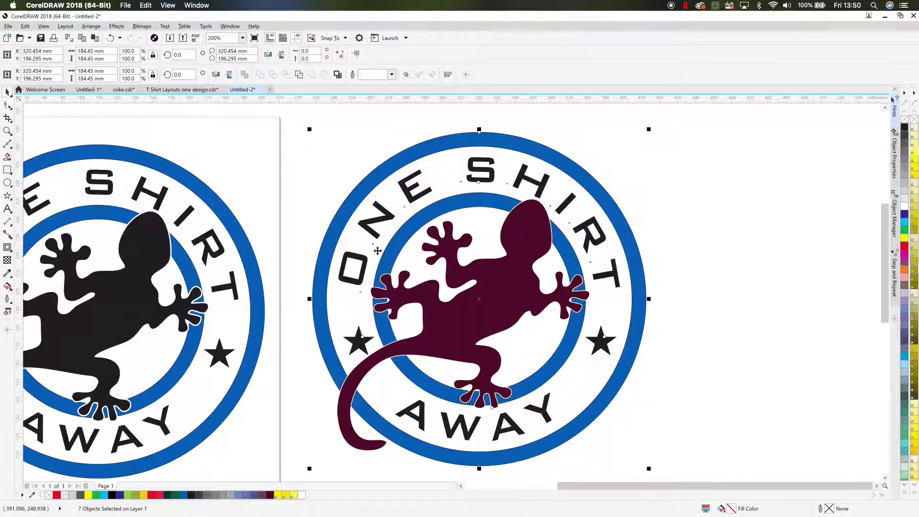
click(305, 169)
scroll(160, 160, down, 2)
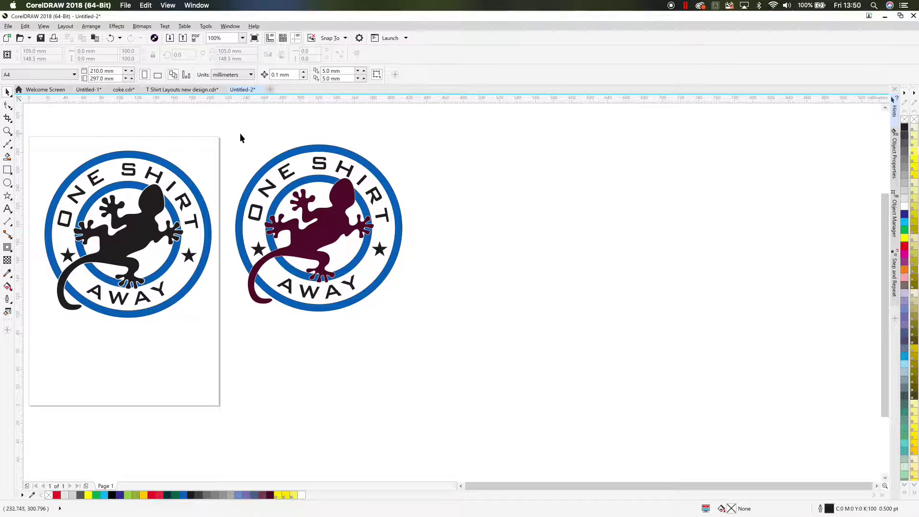
drag(241, 135, 260, 153)
drag(483, 395, 483, 392)
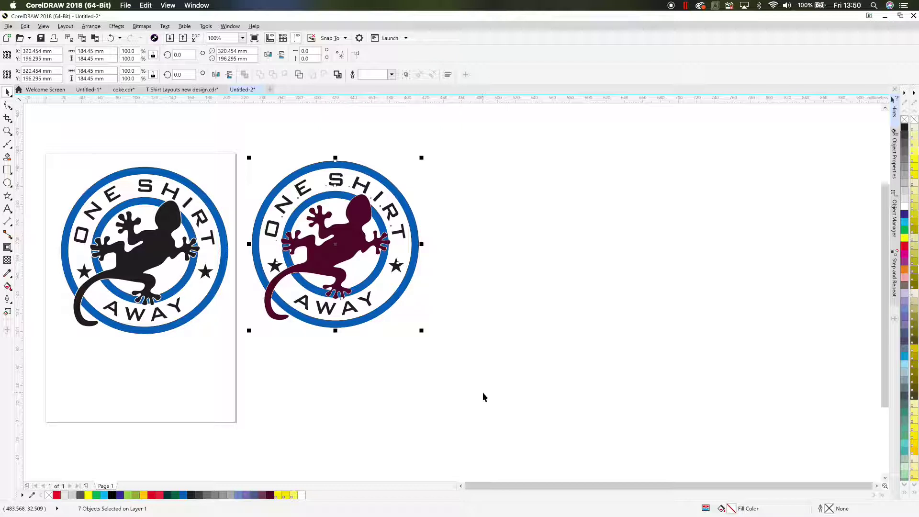
click(482, 397)
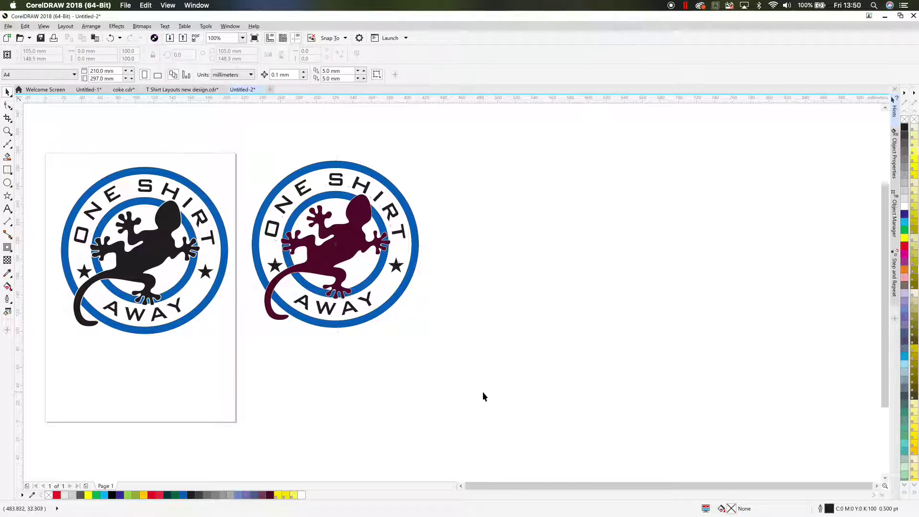
drag(218, 134, 466, 346)
click(475, 254)
drag(234, 144, 446, 335)
click(451, 325)
Step: Switch to Safari and search Google Images for "glasses vector"
key(super+Tab)
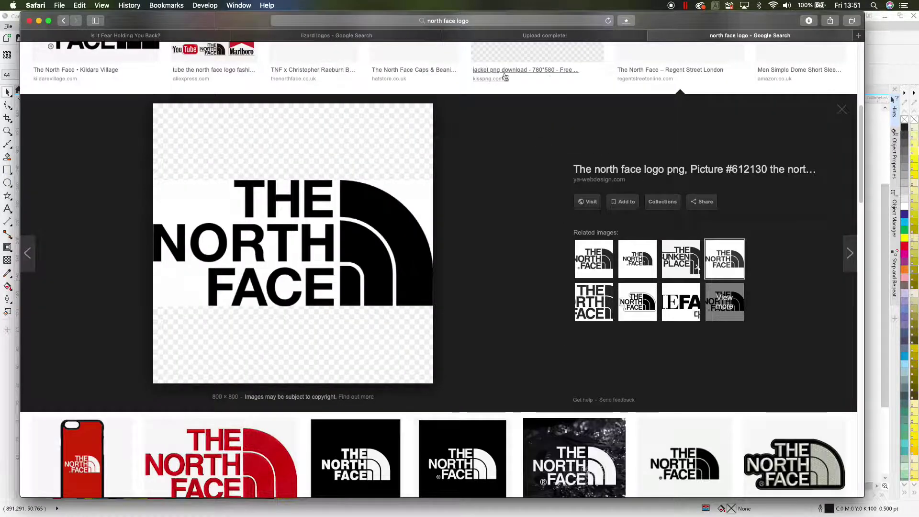
scroll(276, 49, up, 6)
triple_click(195, 59)
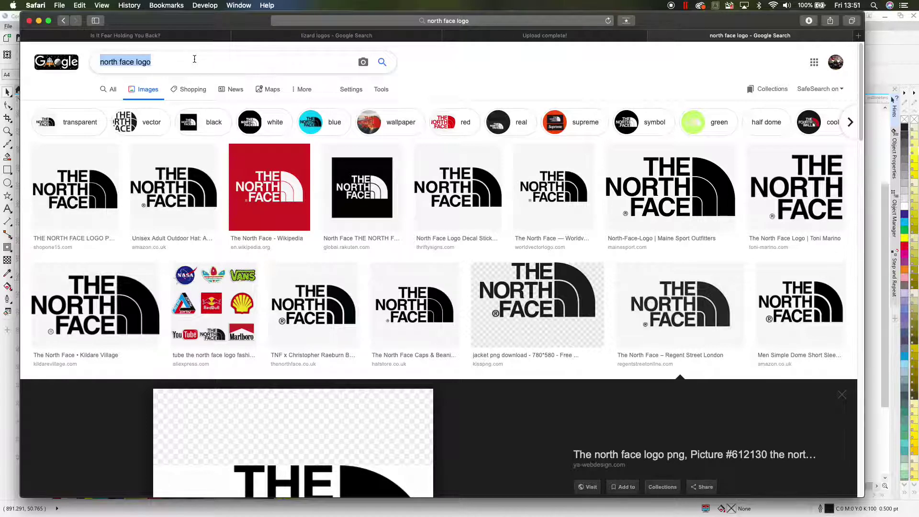
text(glasses )
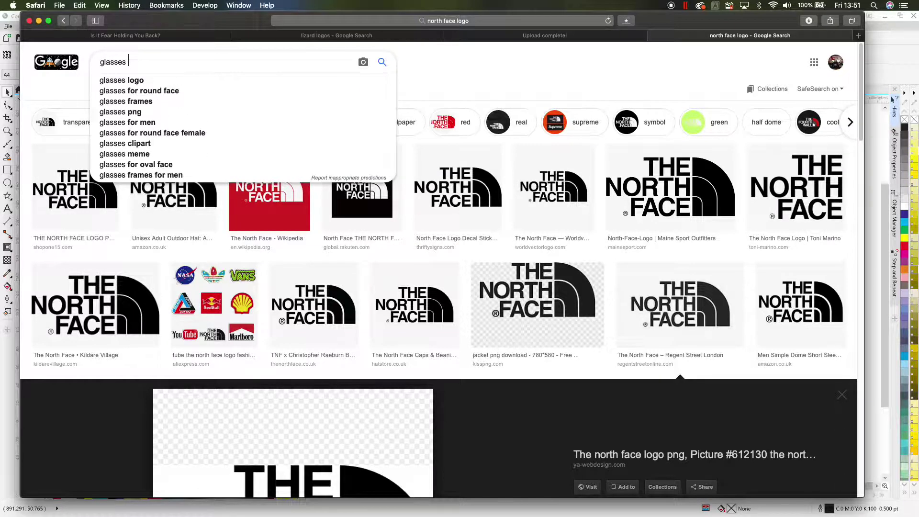
text(vector)
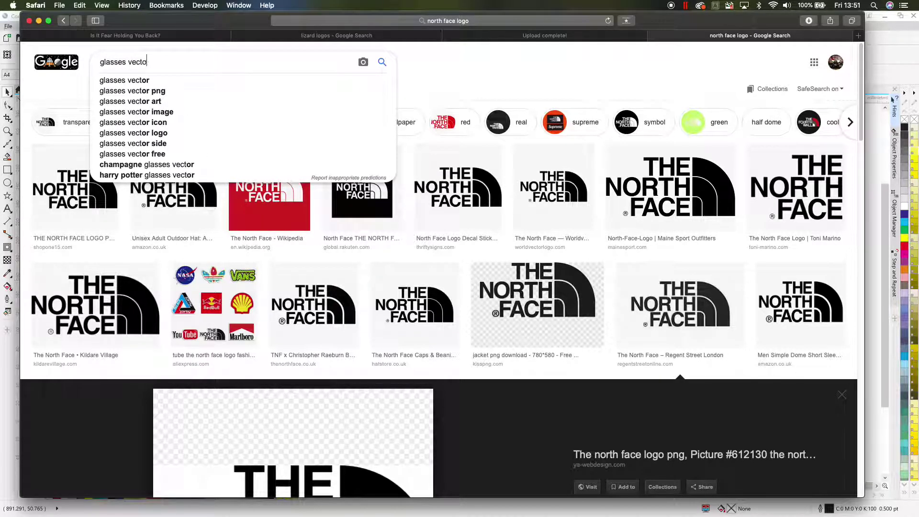
key(Return)
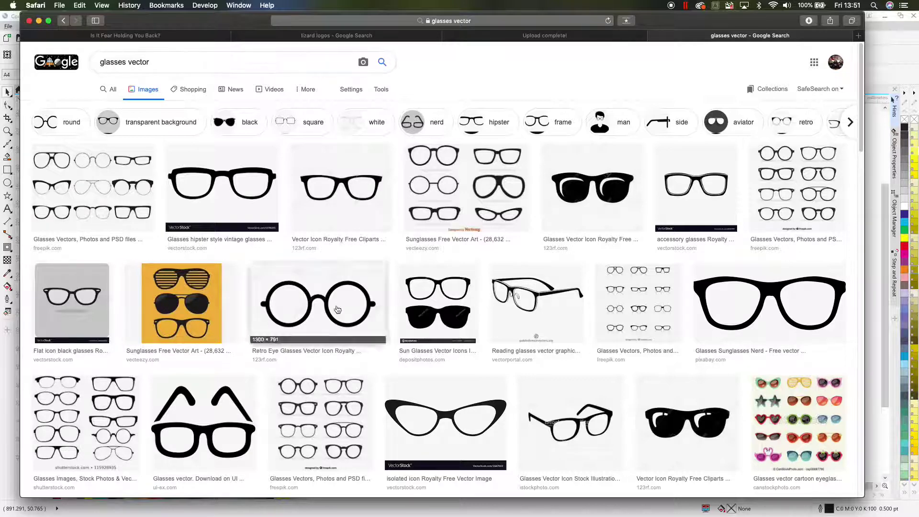
Step: Open the round Retro Eye Glasses image from the results and copy the image
click(308, 321)
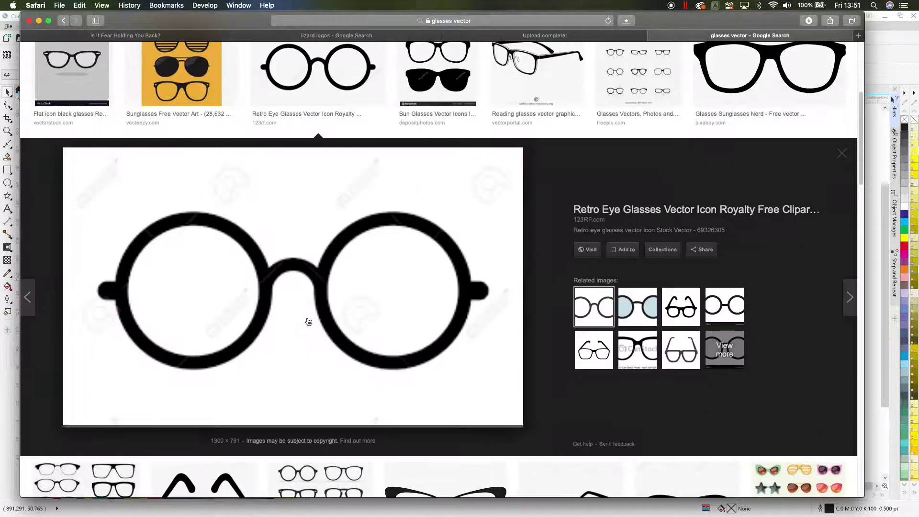
right_click(333, 276)
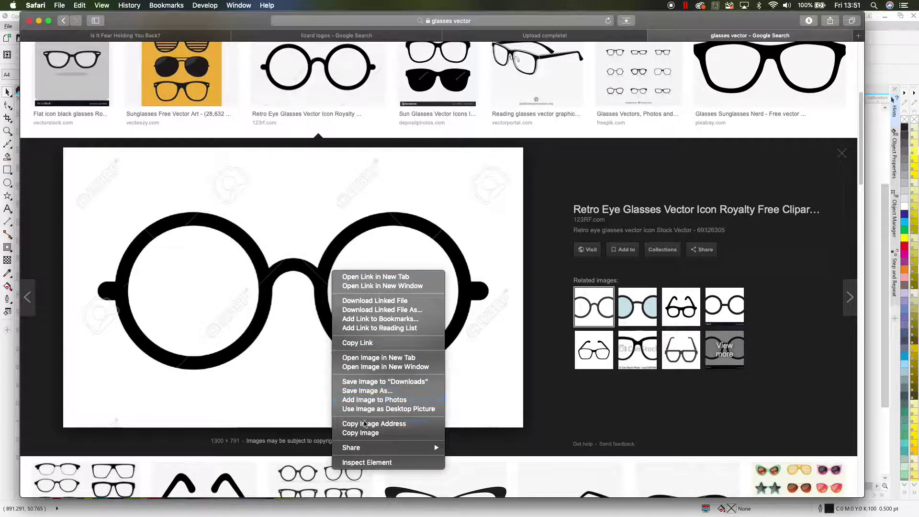
click(363, 433)
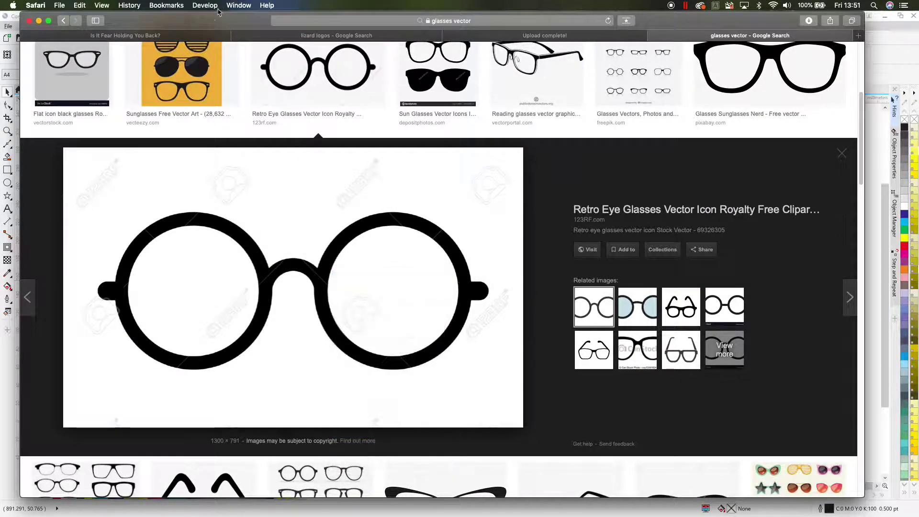
Step: Switch back to CorelDRAW, paste the glasses image and place it on the empty area beside the maroon lizard logo
drag(209, 20, 209, 22)
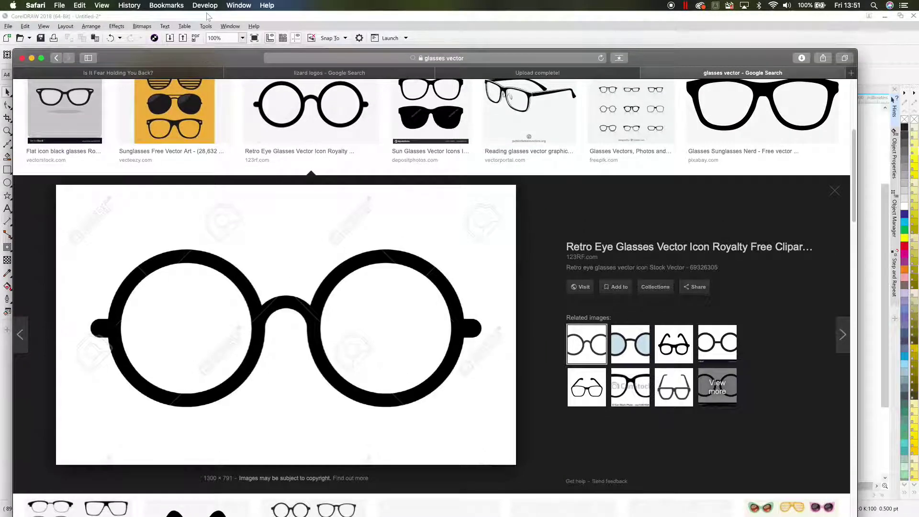
click(209, 18)
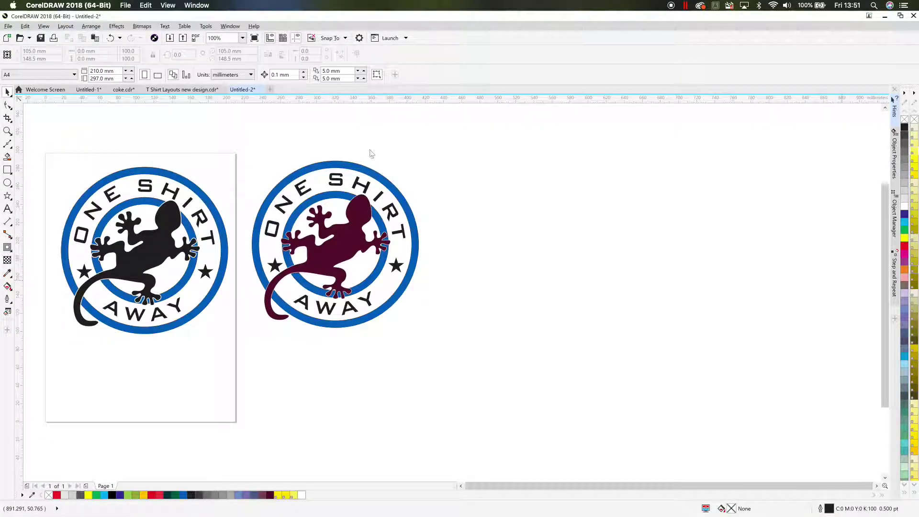
scroll(437, 202, up, 2)
right_click(437, 202)
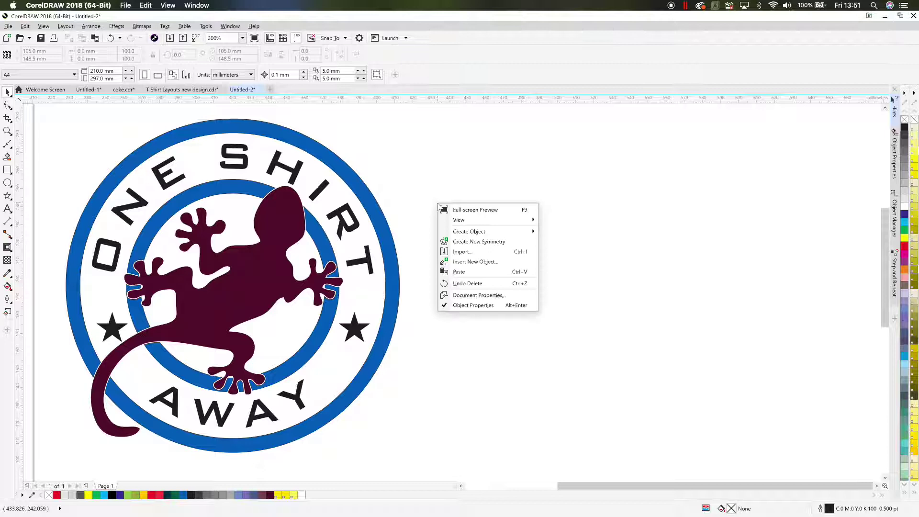
click(477, 272)
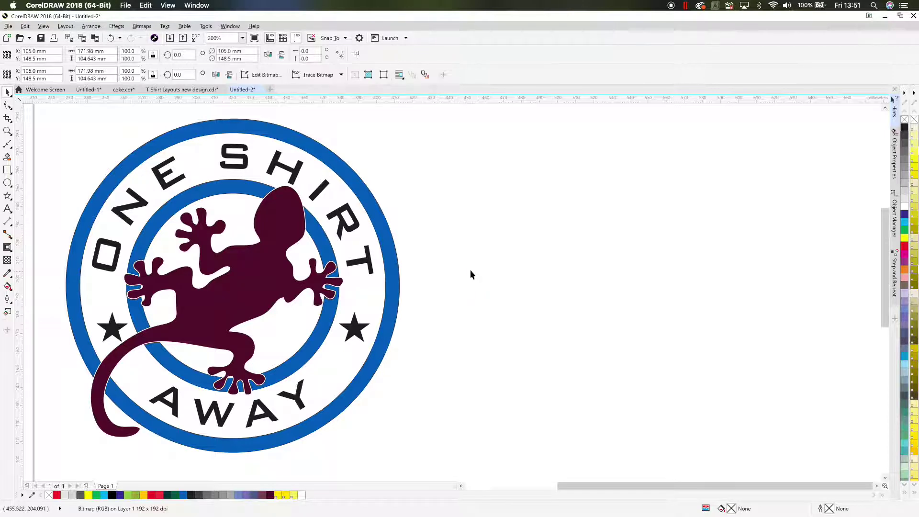
scroll(383, 248, down, 2)
drag(153, 307, 541, 208)
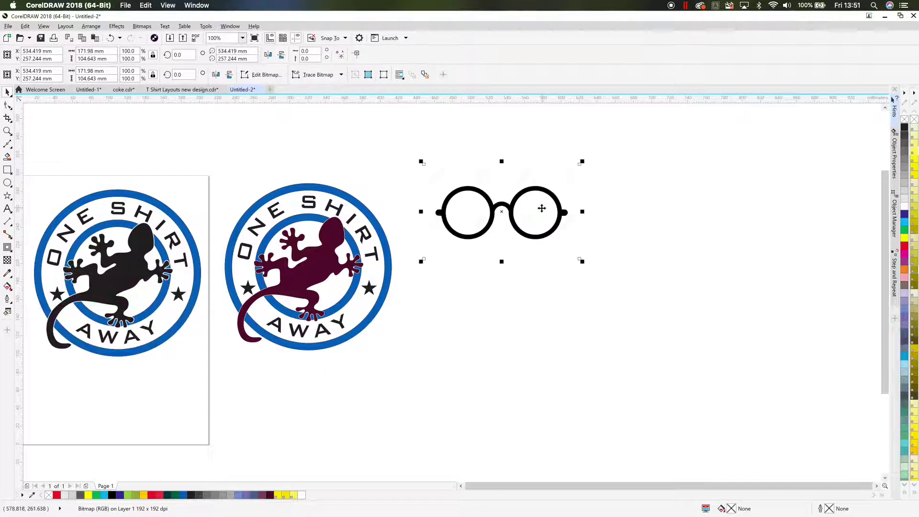
Step: Move the pasted glasses bitmap slightly higher and farther away from the maroon lizard logo
click(462, 149)
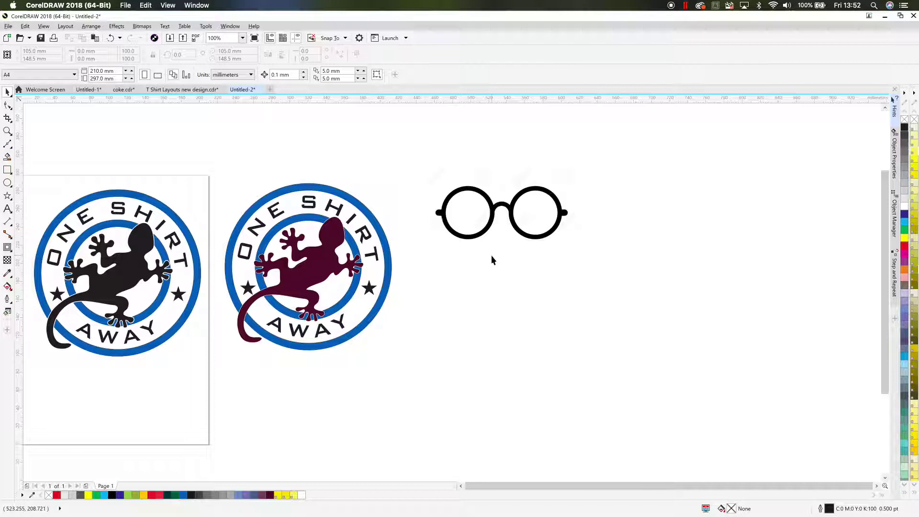
click(510, 211)
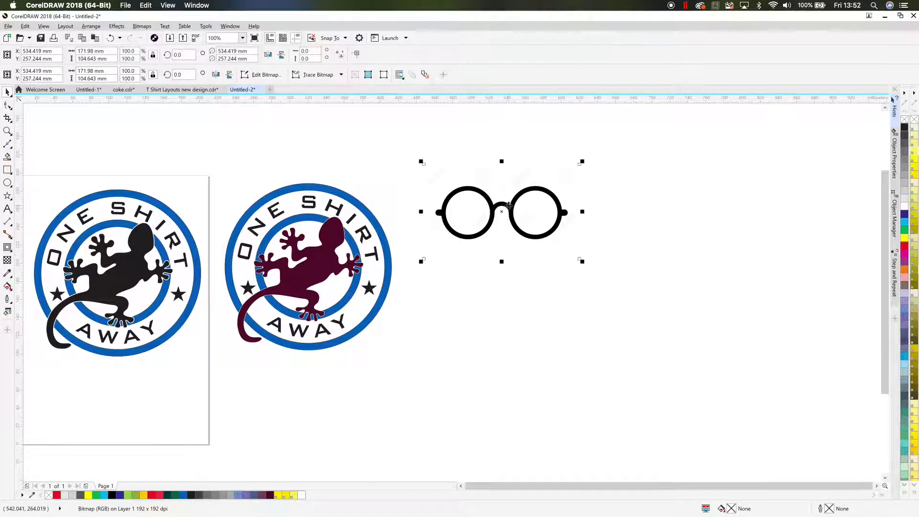
drag(505, 205, 516, 184)
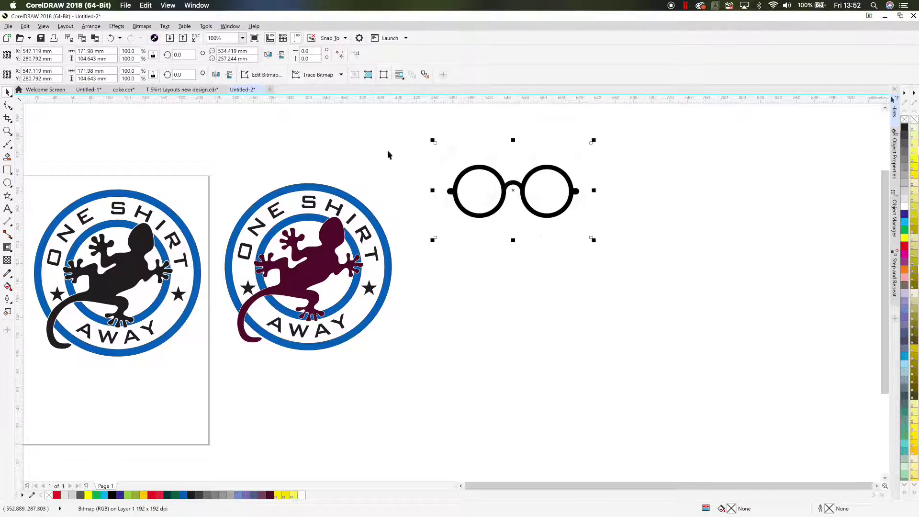
scroll(472, 178, up, 1)
scroll(536, 171, down, 1)
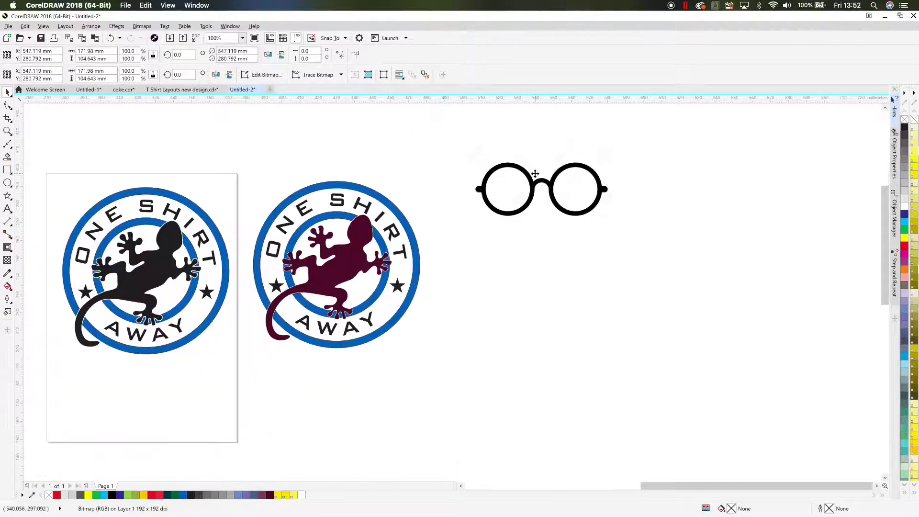
scroll(534, 171, up, 2)
scroll(535, 173, down, 1)
scroll(536, 180, down, 1)
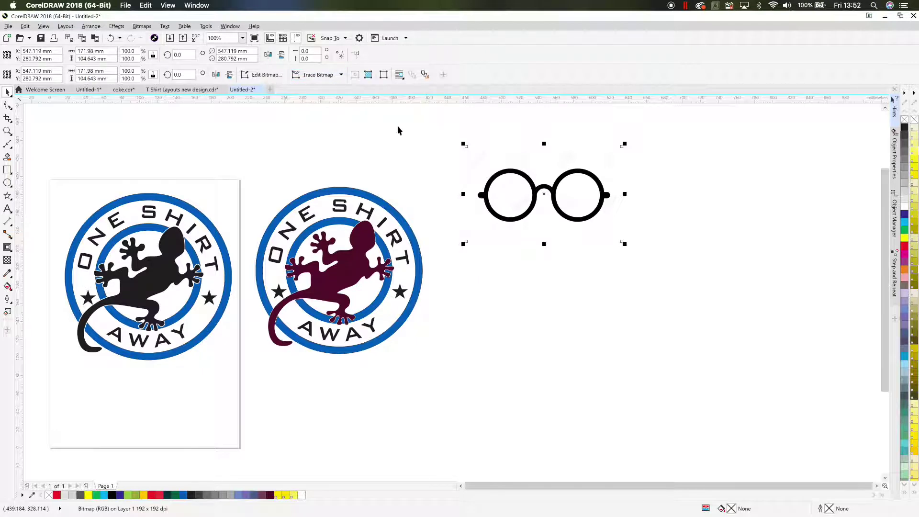
Step: Vectorize the glasses with Quick Trace, allowing the bitmap to be reduced, move the trace off the original and delete the original bitmap
click(316, 75)
click(318, 87)
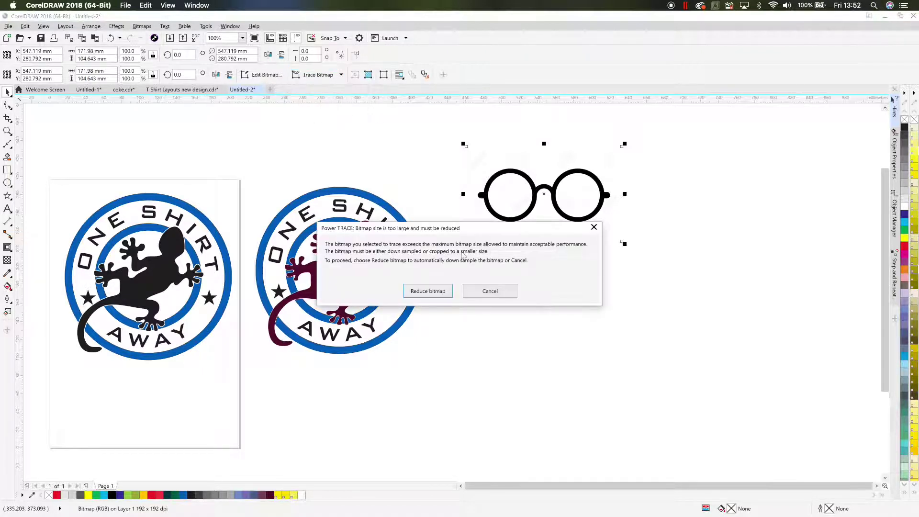
click(437, 293)
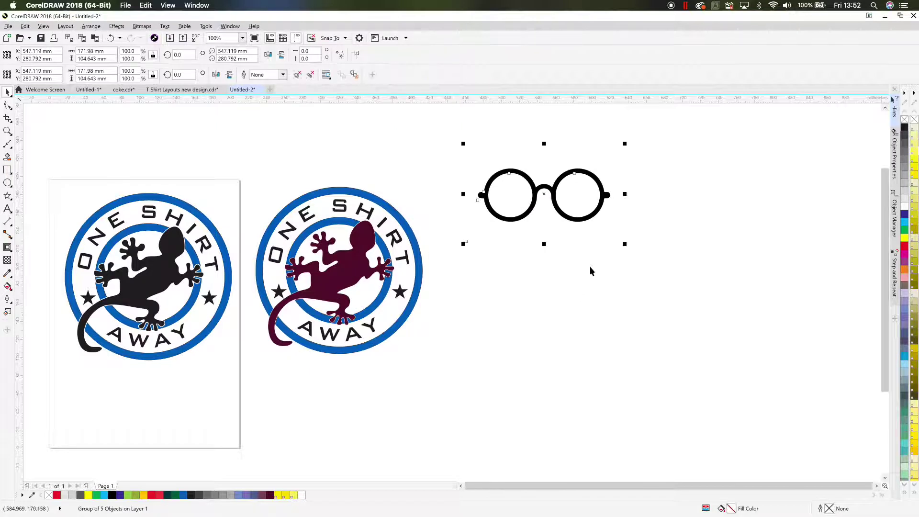
mouse_move(551, 192)
mouse_down()
mouse_move(553, 250)
mouse_move(539, 191)
mouse_move(533, 231)
mouse_up()
click(541, 184)
key(Delete)
Step: Ungroup the traced glasses and delete the white background object behind them
click(297, 76)
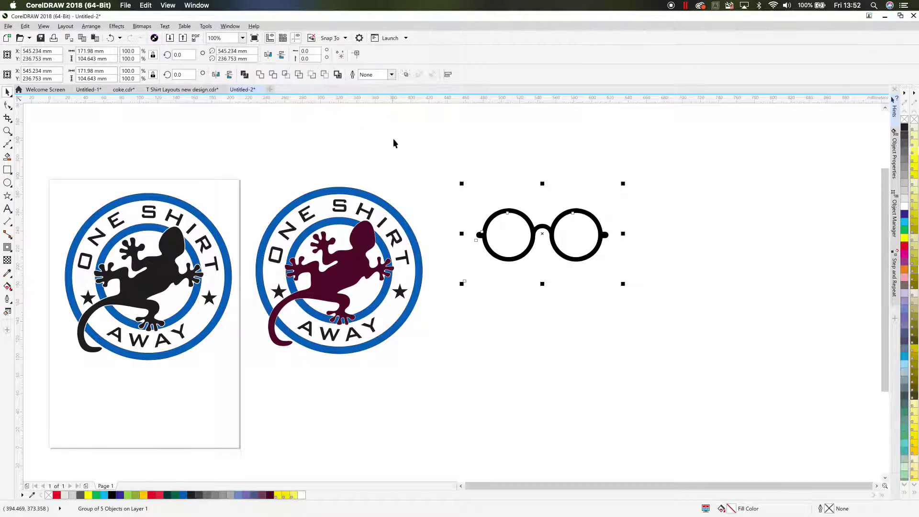
click(524, 262)
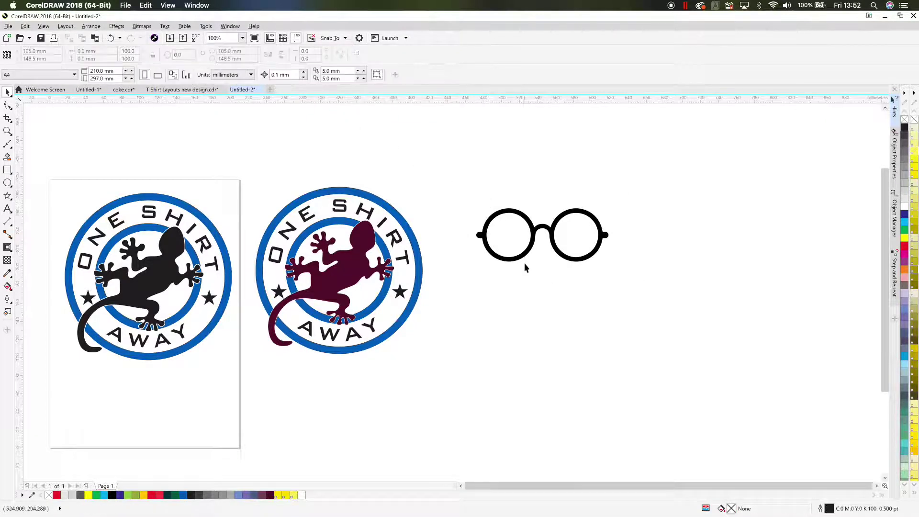
click(523, 245)
key(Escape)
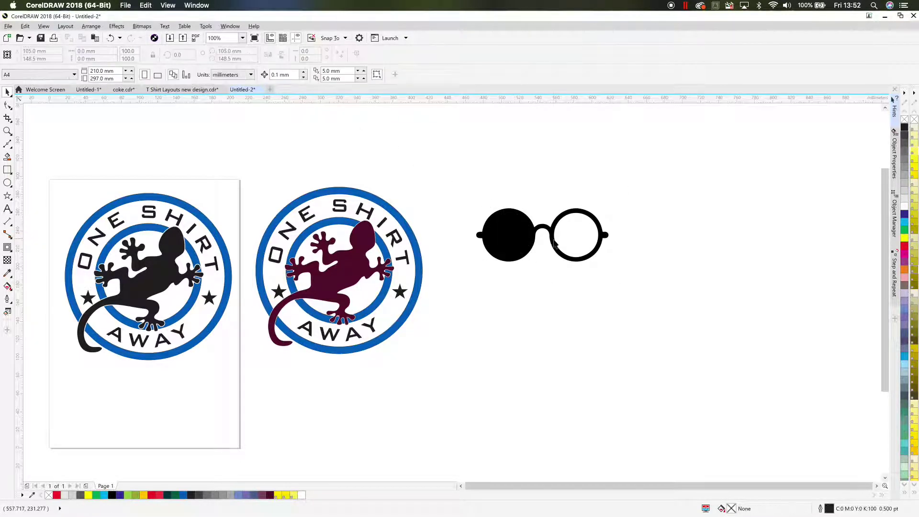
key(ctrl+z)
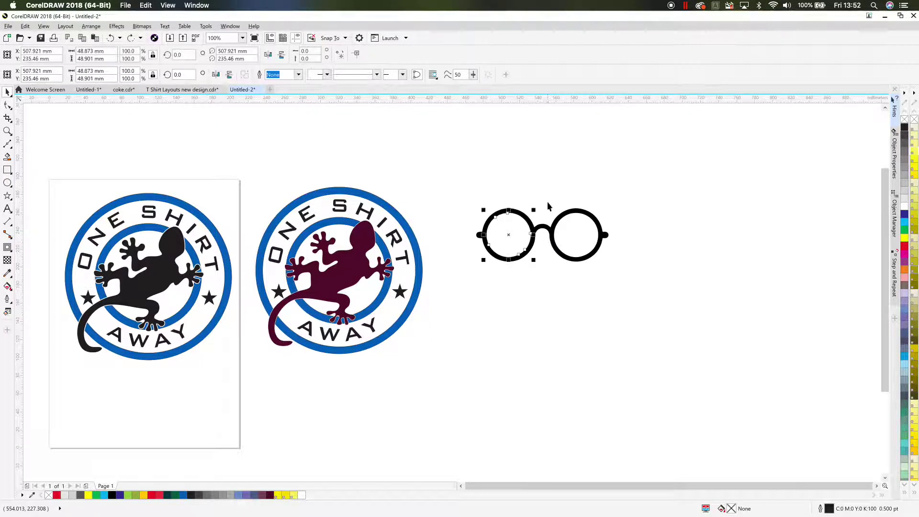
key(Escape)
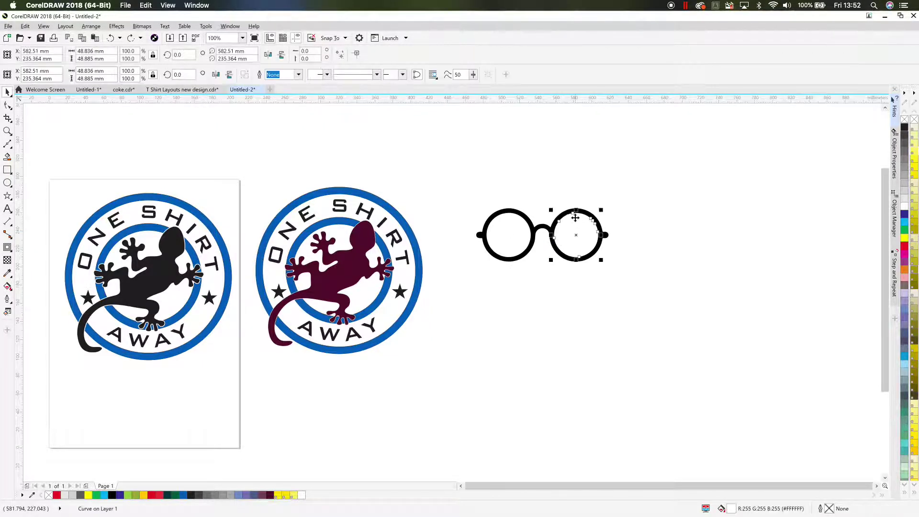
Step: Combine the black frame, both white lens shapes and the remaining small traced shape into a single curve with cut-out lenses
drag(447, 190, 620, 297)
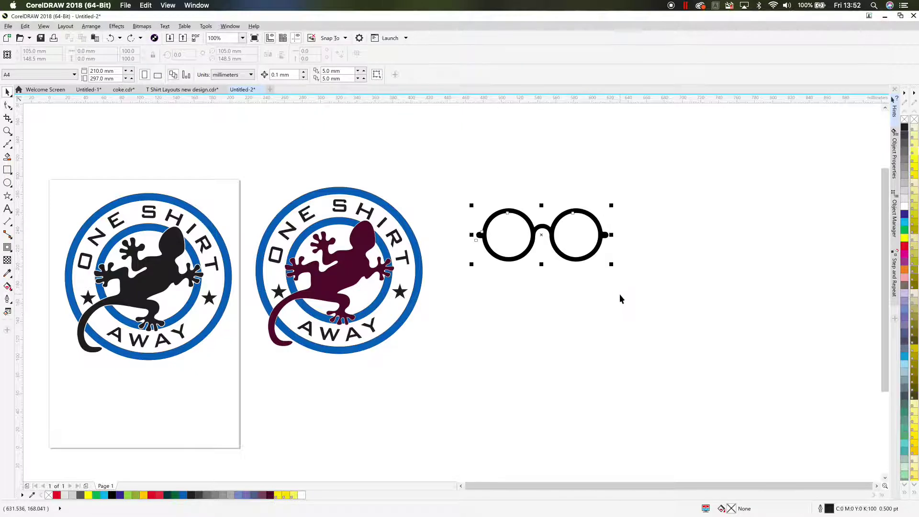
key(ctrl+l)
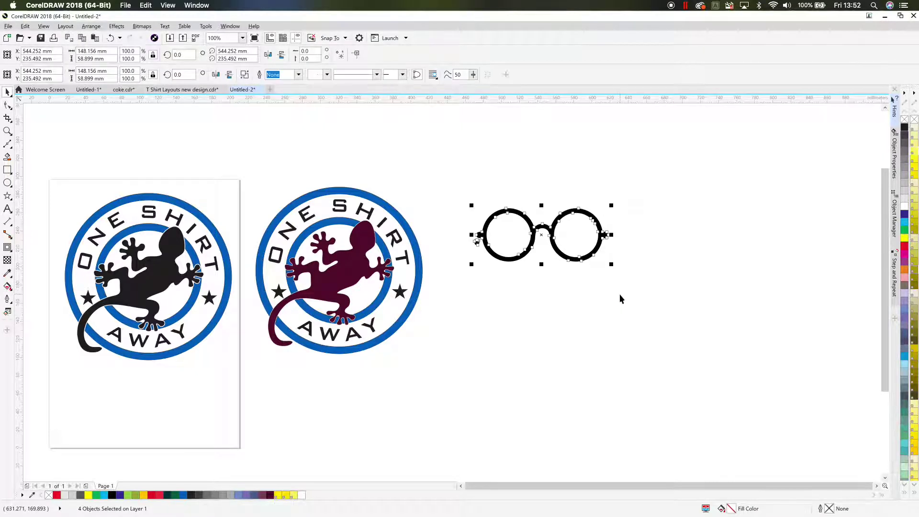
click(542, 303)
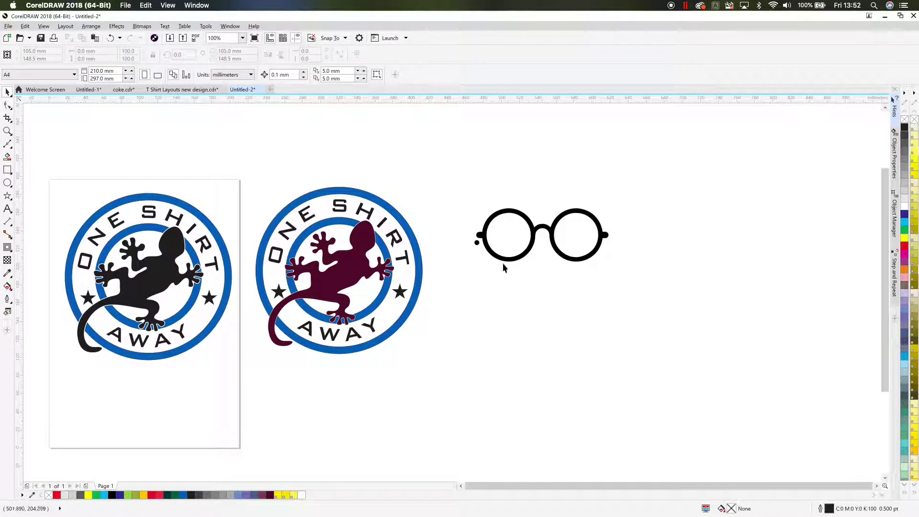
Step: Delete the nodes of the stray dot below the left temple of the glasses with the Shape tool
scroll(503, 263, up, 2)
click(450, 224)
key(F10)
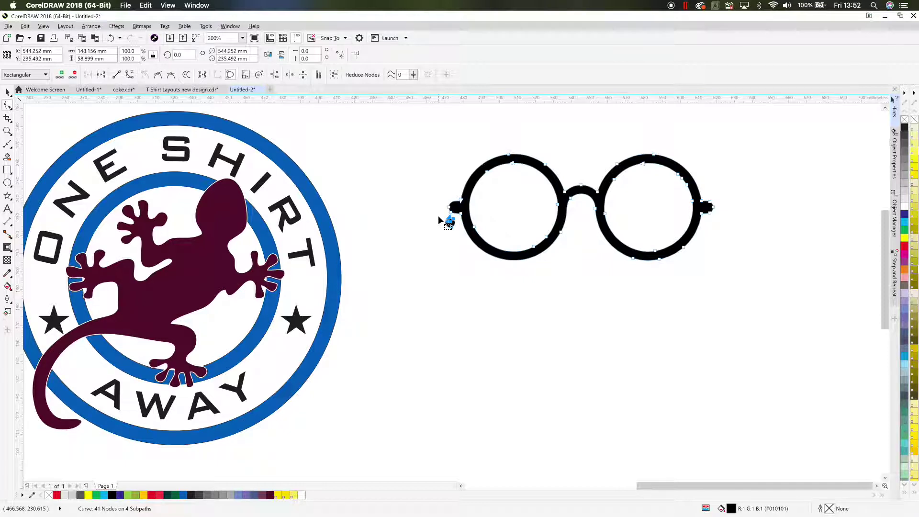
key(Delete)
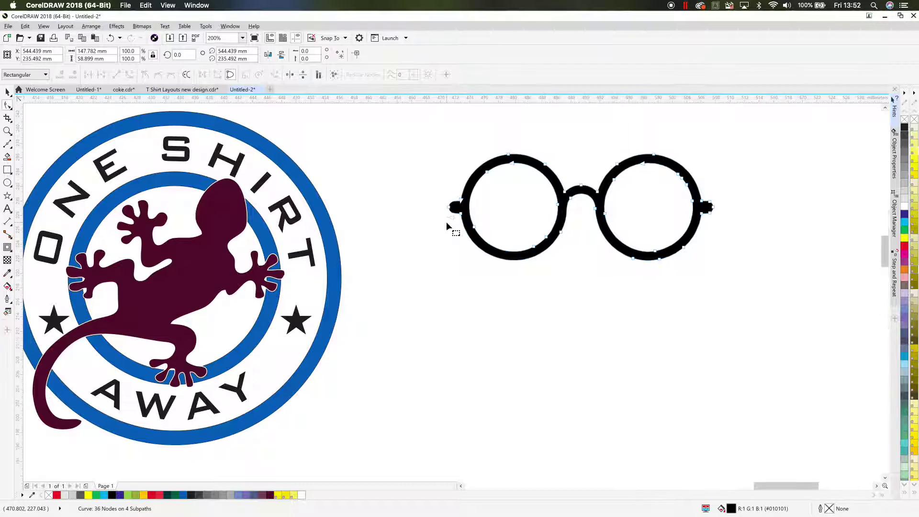
Step: Remove the last leftover node of the stray dot beneath the glasses' left temple
scroll(446, 222, up, 2)
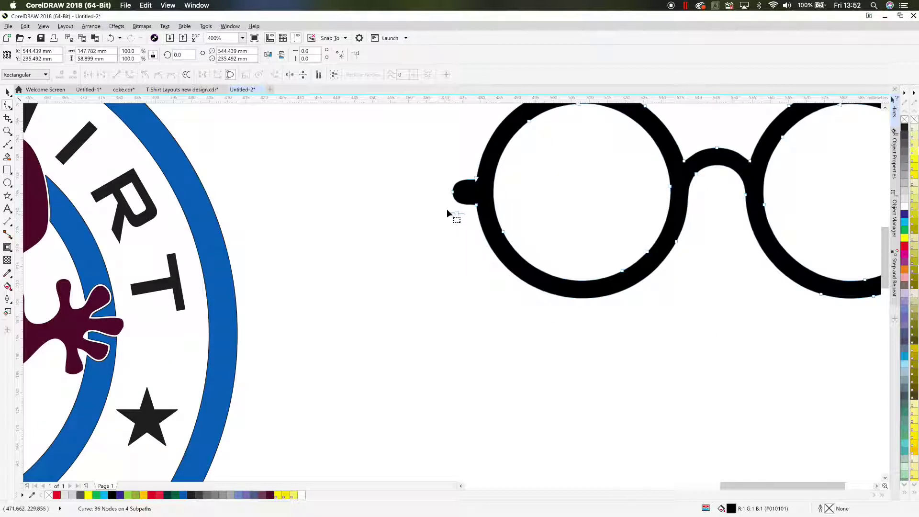
click(461, 219)
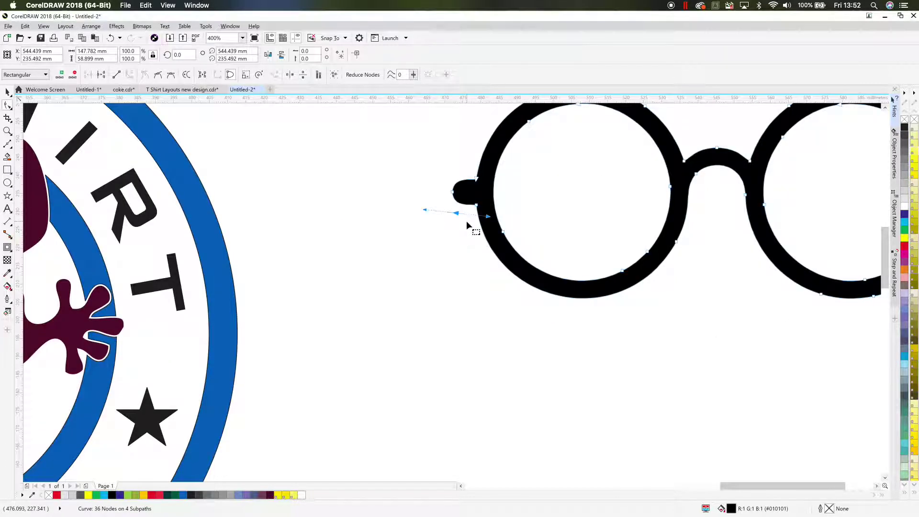
key(Delete)
scroll(467, 221, down, 2)
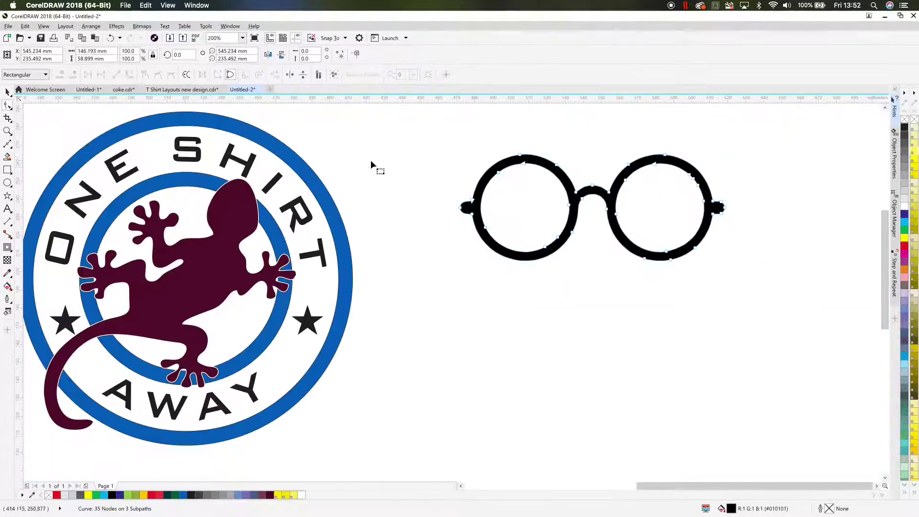
Step: Scale the glasses proportionally down to about 41 mm wide and position them closer to the logo
click(7, 91)
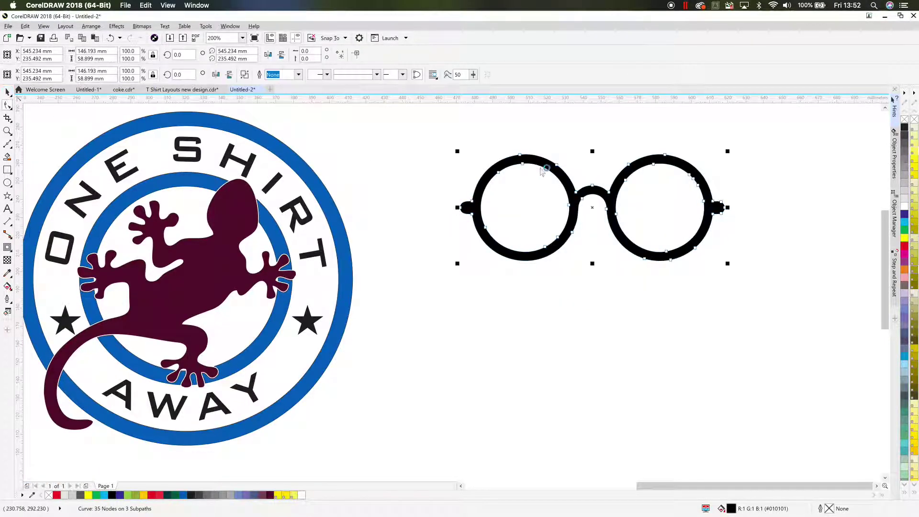
click(710, 202)
click(710, 202)
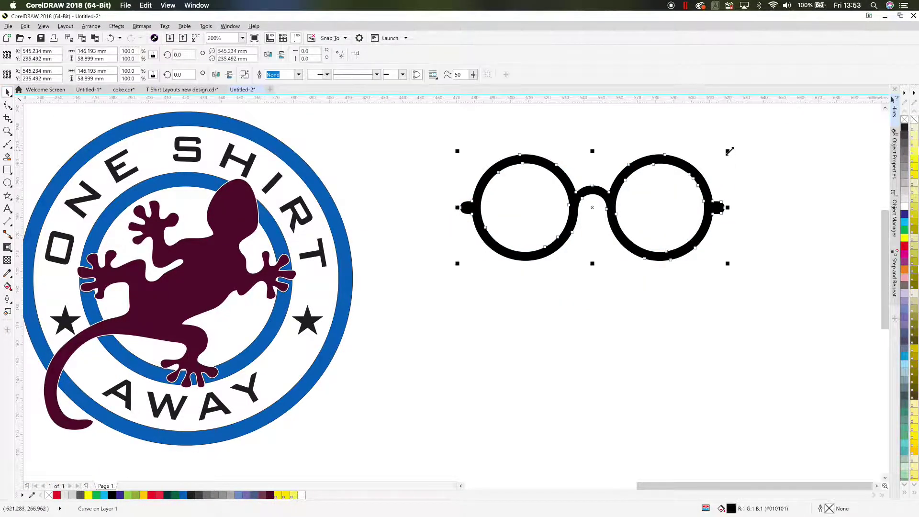
drag(729, 151, 241, 208)
key(Escape)
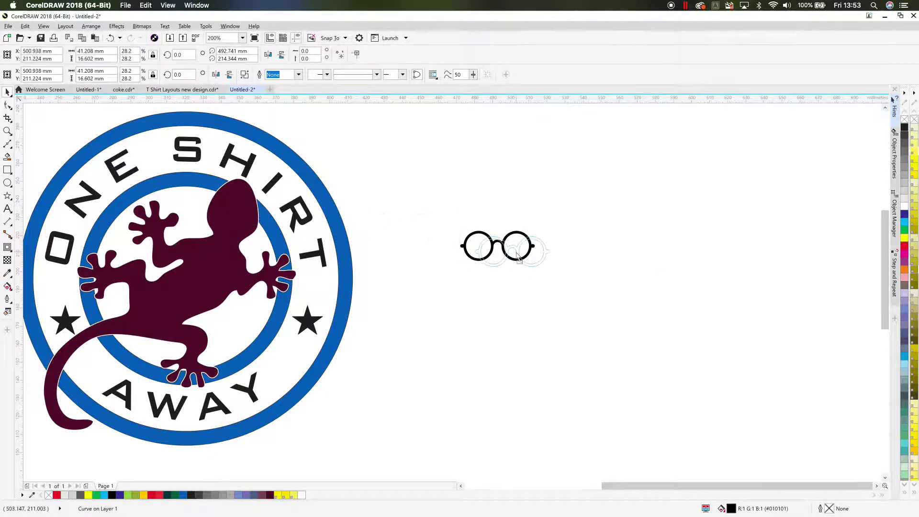
scroll(584, 272, up, 2)
click(551, 273)
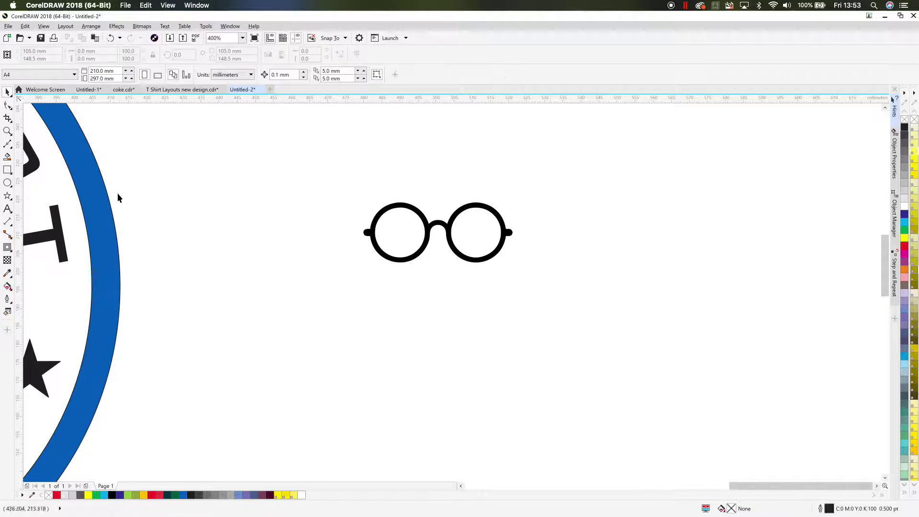
Step: Draw an ellipse about 8.4 × 7.2 mm below the glasses and centre a narrow ellipse about 1.5 × 4.6 mm inside it
click(7, 183)
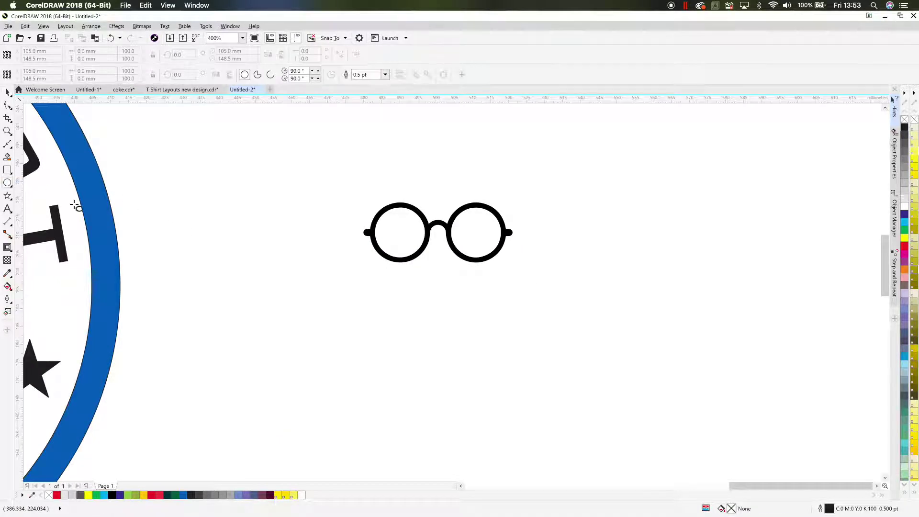
drag(328, 268, 359, 295)
scroll(348, 287, up, 2)
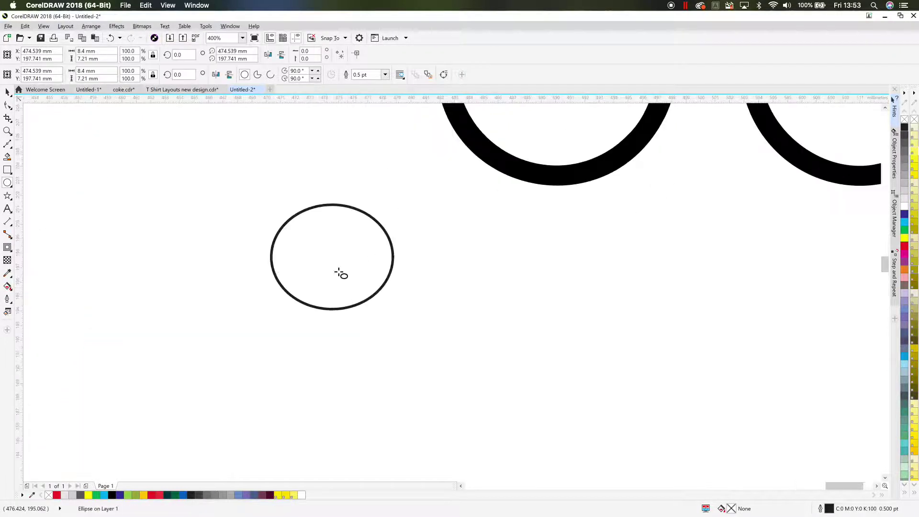
drag(324, 224, 346, 292)
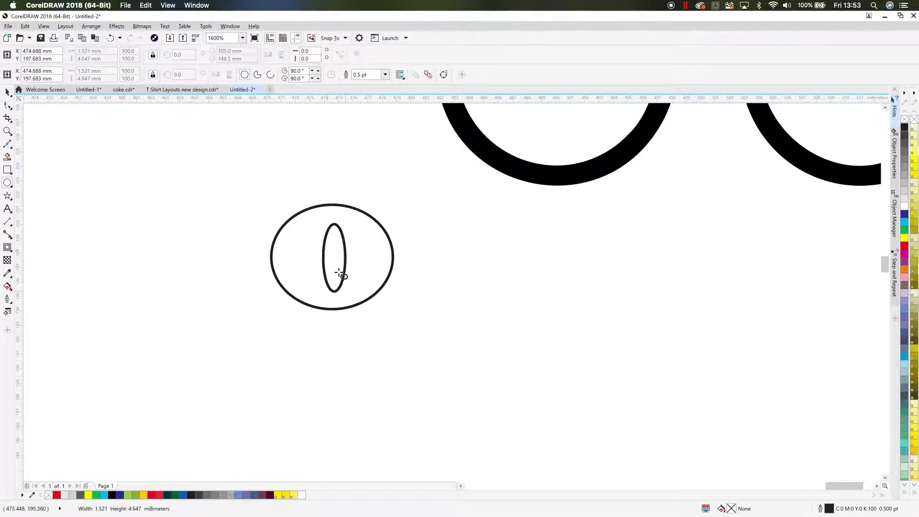
drag(332, 257, 331, 258)
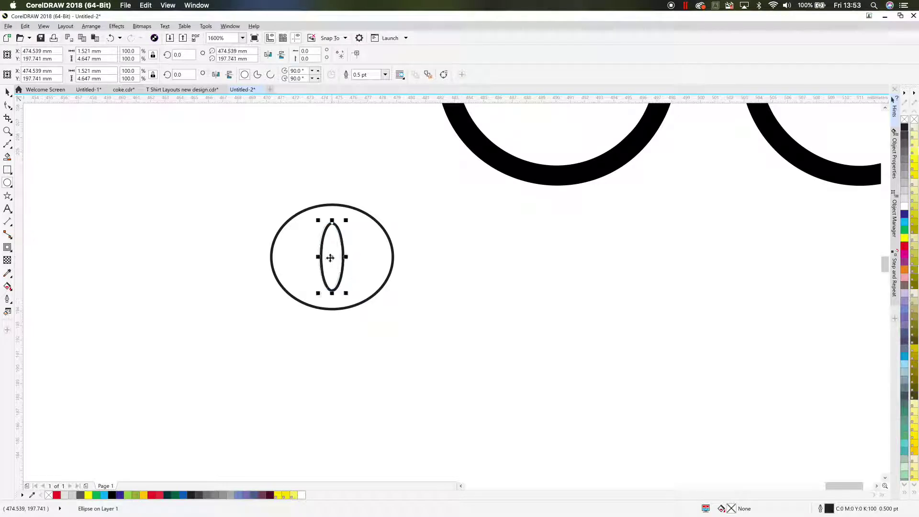
key(space)
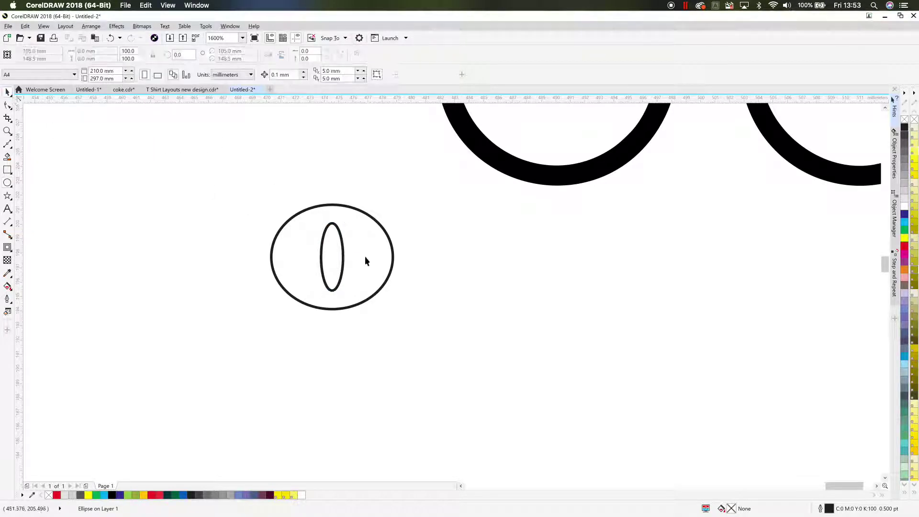
Step: Fill the narrow pupil ellipse with green and the larger outer ellipse with white
click(345, 250)
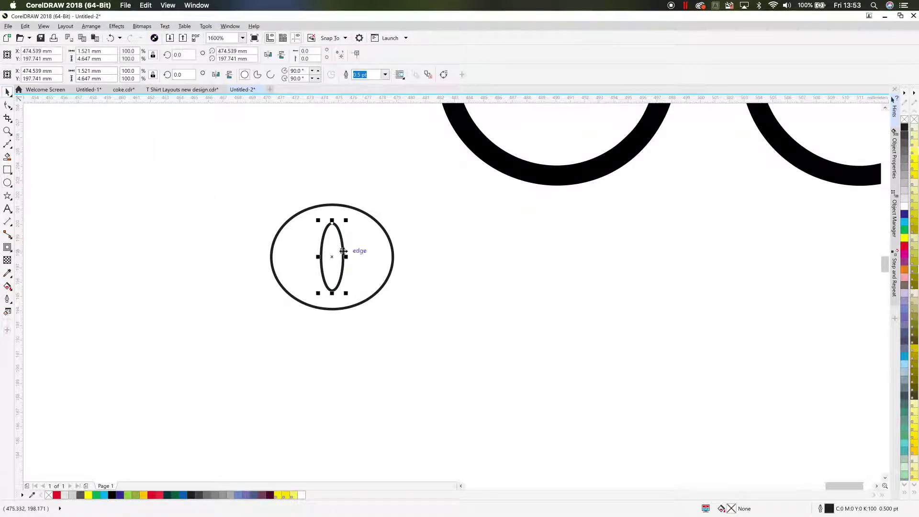
click(904, 234)
click(433, 263)
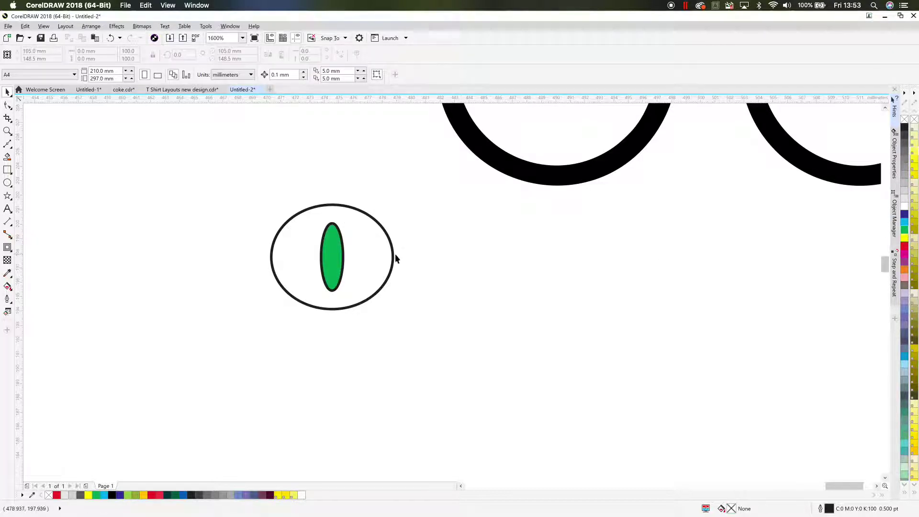
click(322, 250)
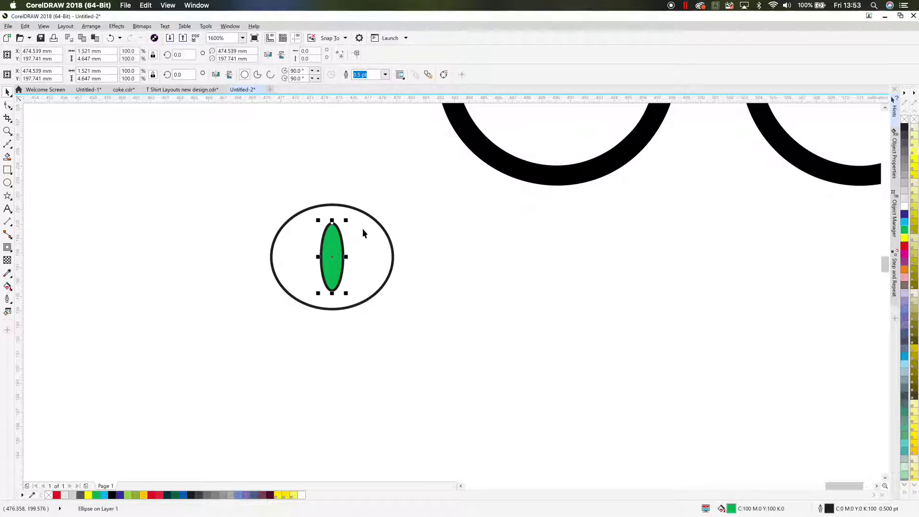
key(Tab)
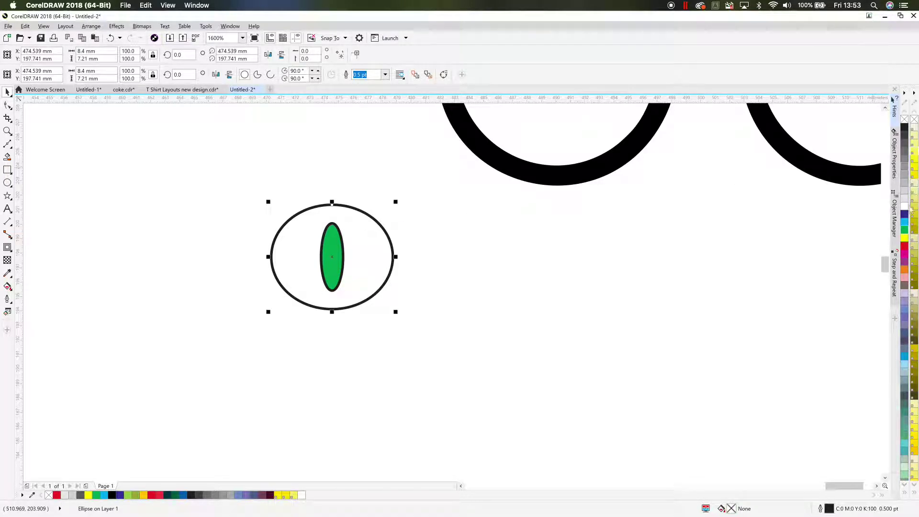
click(904, 208)
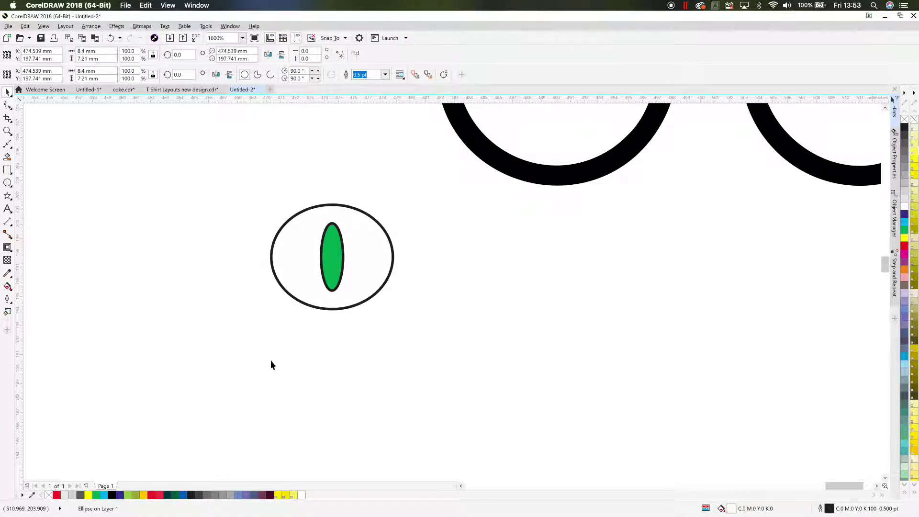
Step: Flatten the outer eye ellipse to about 5.7 mm high, keeping the green pupil inside it
click(268, 344)
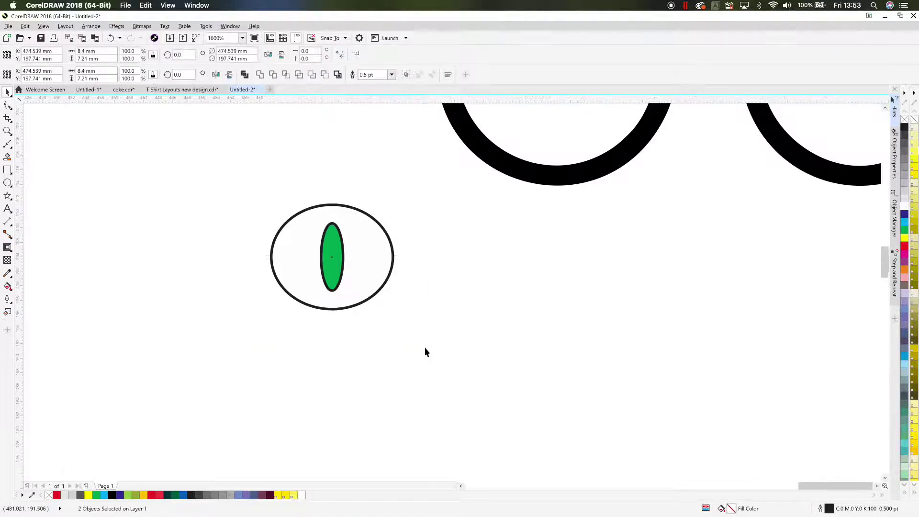
scroll(424, 346, down, 2)
click(387, 298)
drag(378, 275, 379, 278)
drag(379, 331, 380, 322)
Step: Move both eye ellipses into the left lens and enlarge them to about 11.3 × 6.5 mm
drag(322, 259, 370, 306)
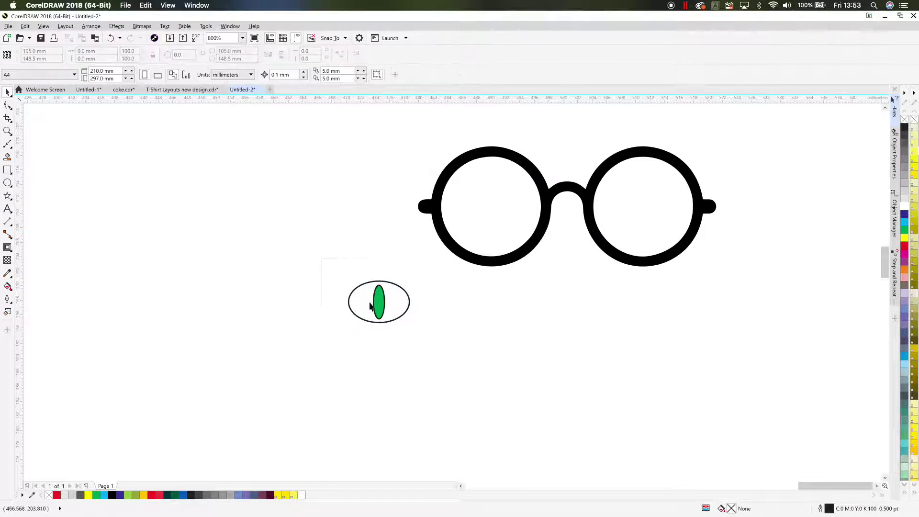
drag(426, 341, 427, 341)
drag(378, 307, 468, 212)
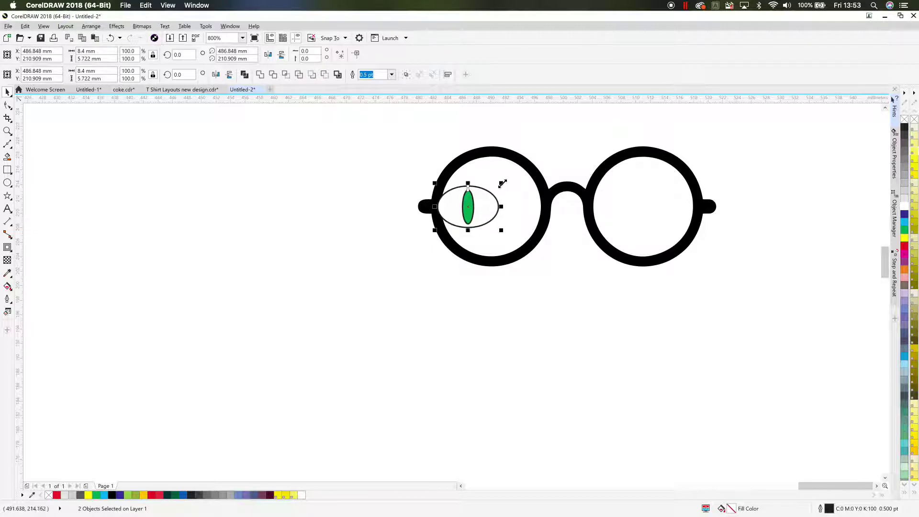
drag(502, 183, 545, 169)
drag(489, 192, 494, 201)
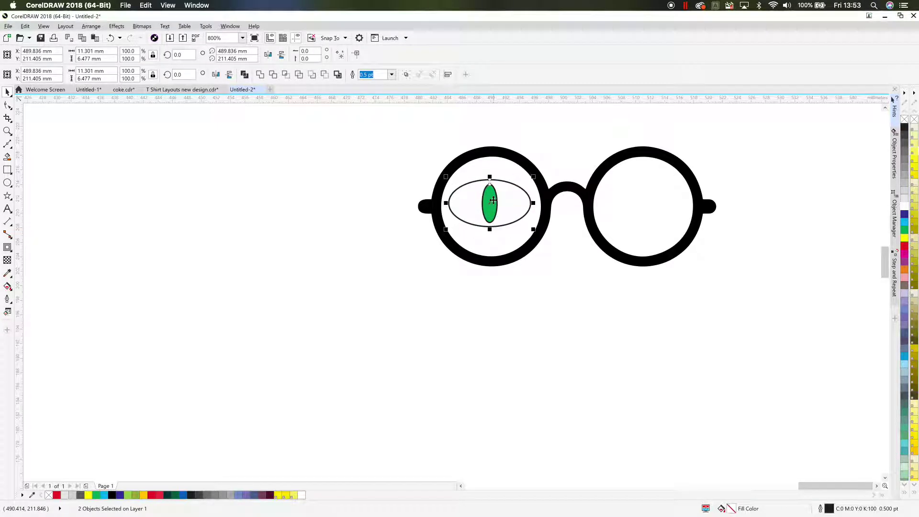
key(ctrl+d)
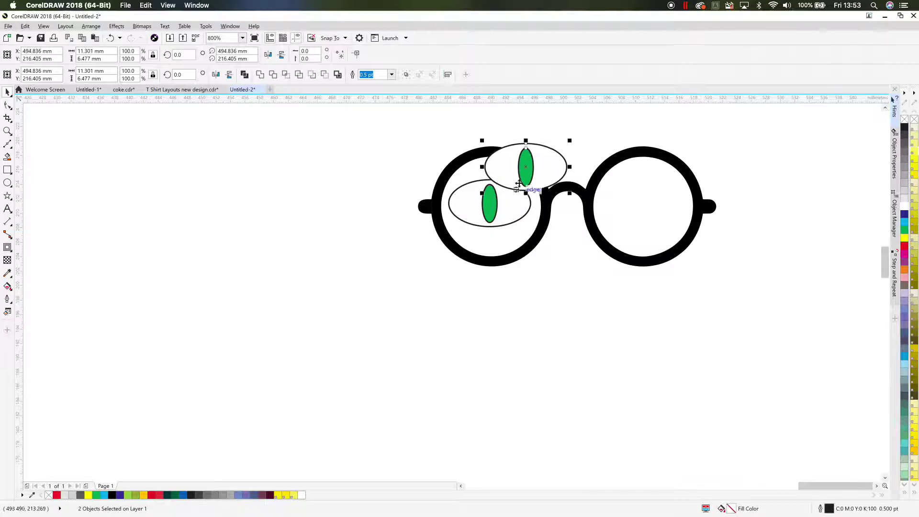
click(526, 168)
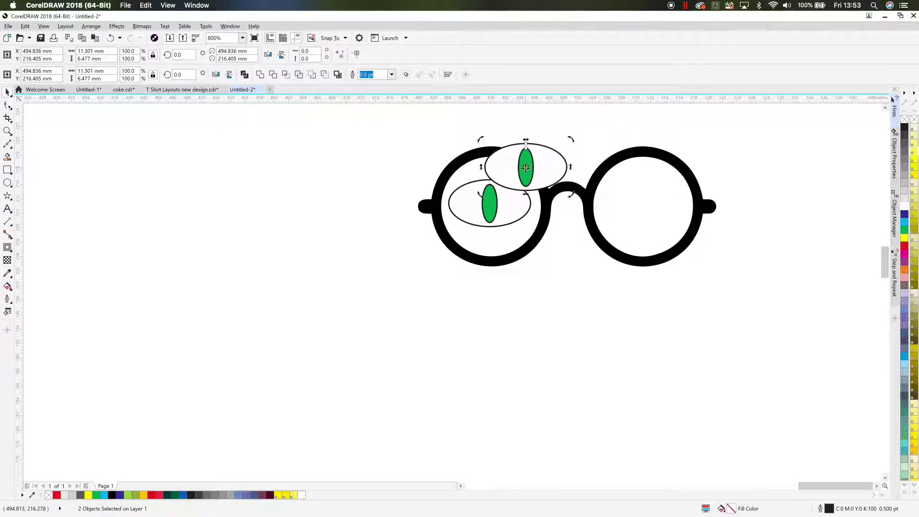
key(Delete)
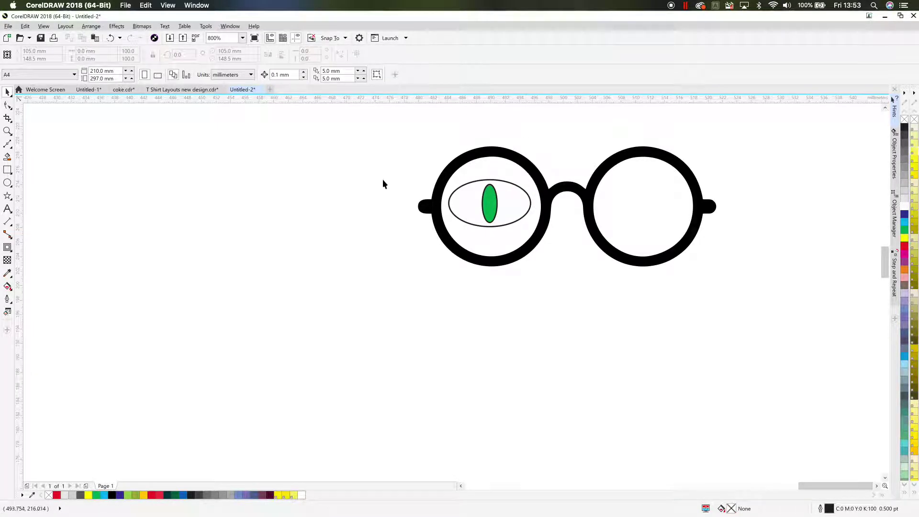
Step: Group the two ellipses centred in the left lens as one eye and place a duplicate in the right lens
drag(453, 207, 550, 239)
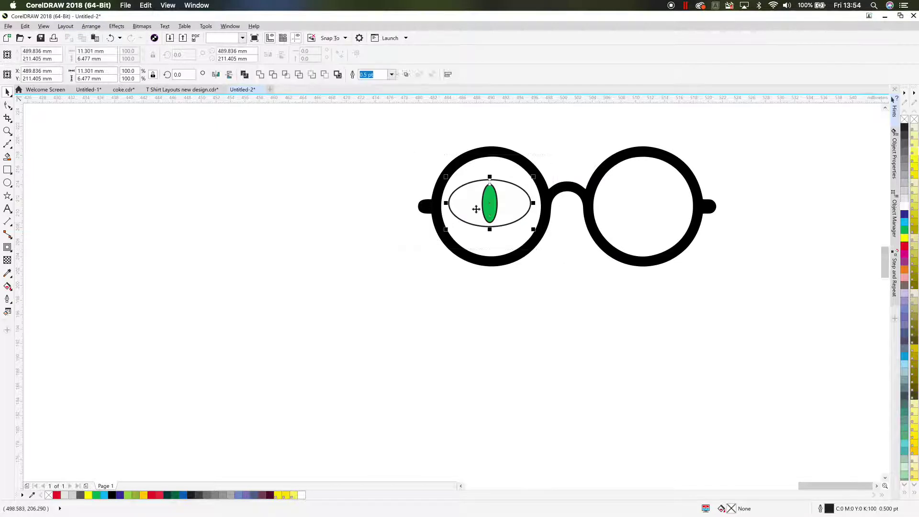
drag(486, 202, 489, 204)
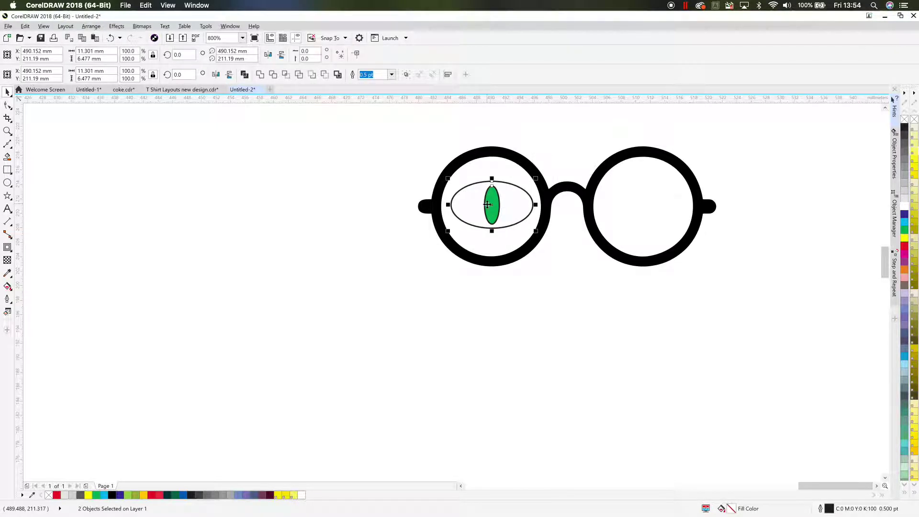
key(ctrl+g)
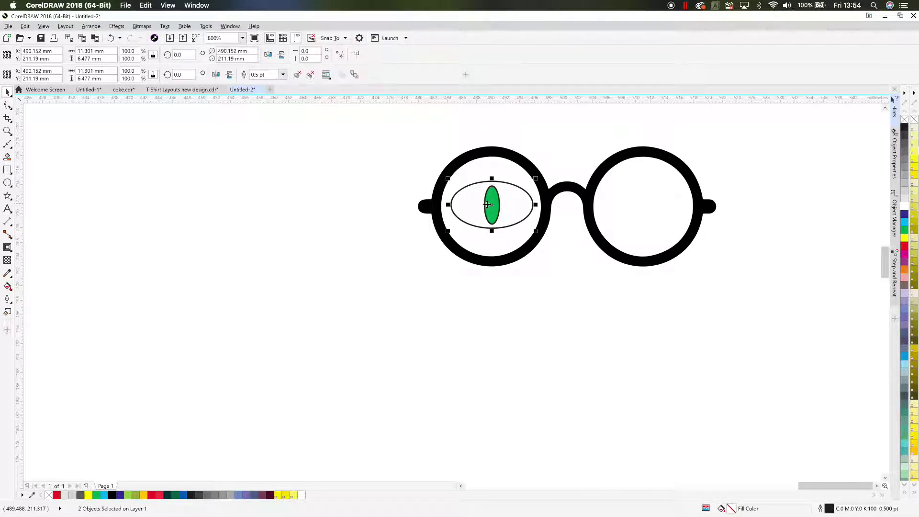
key(ctrl+d)
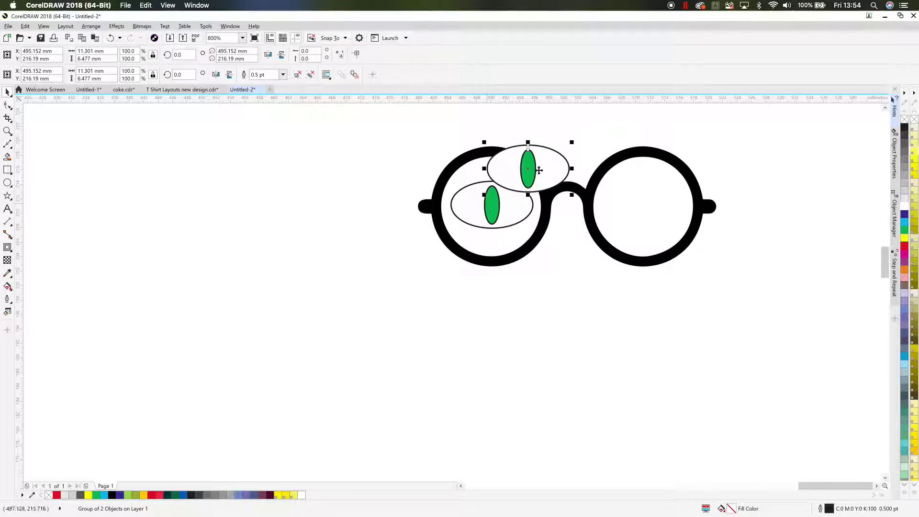
drag(537, 174, 652, 209)
Step: Align the two eyes on the same horizontal centre line and group them with the glasses frame
drag(771, 236, 357, 180)
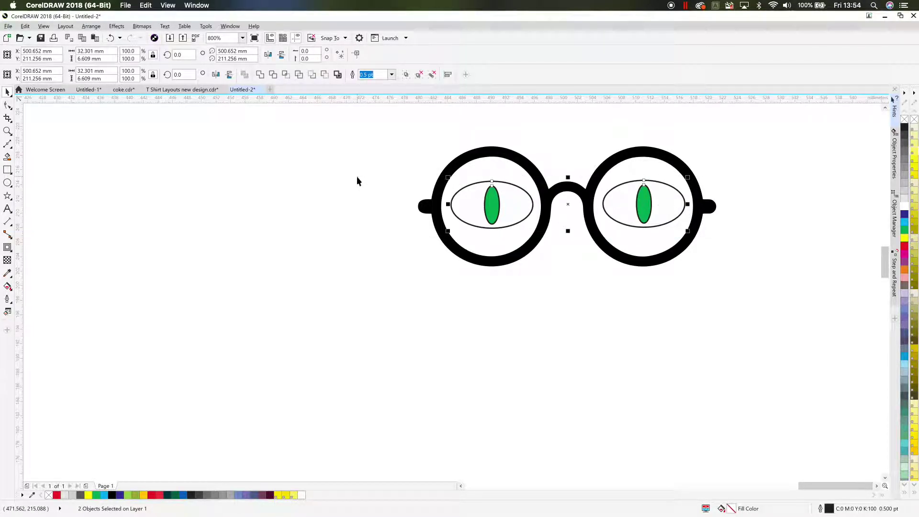
key(e)
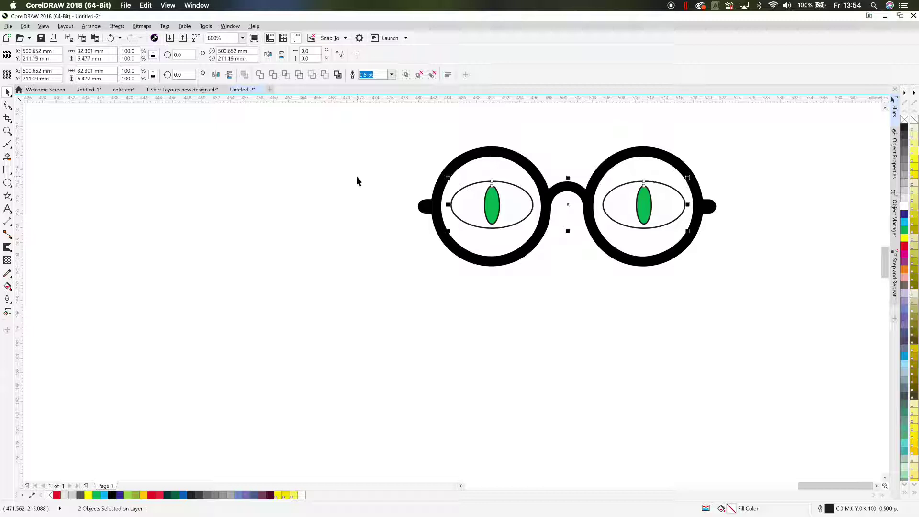
drag(352, 115, 764, 324)
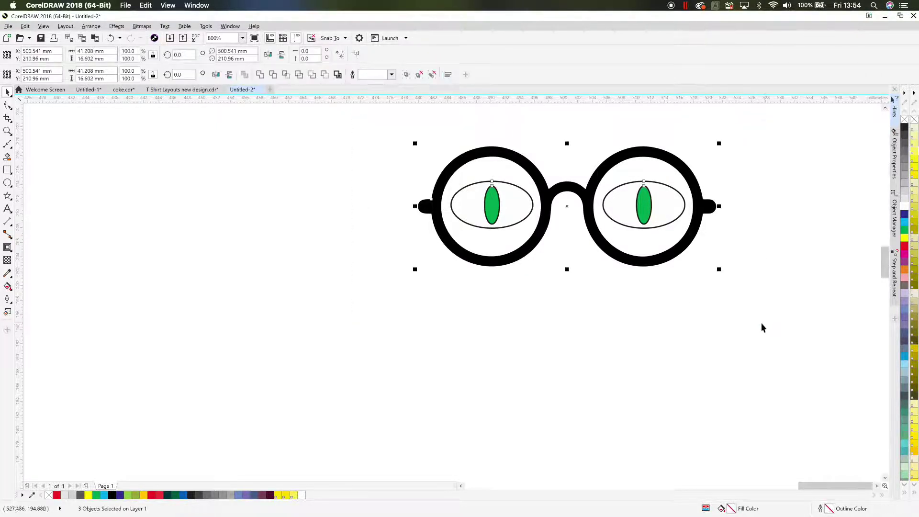
key(ctrl+g)
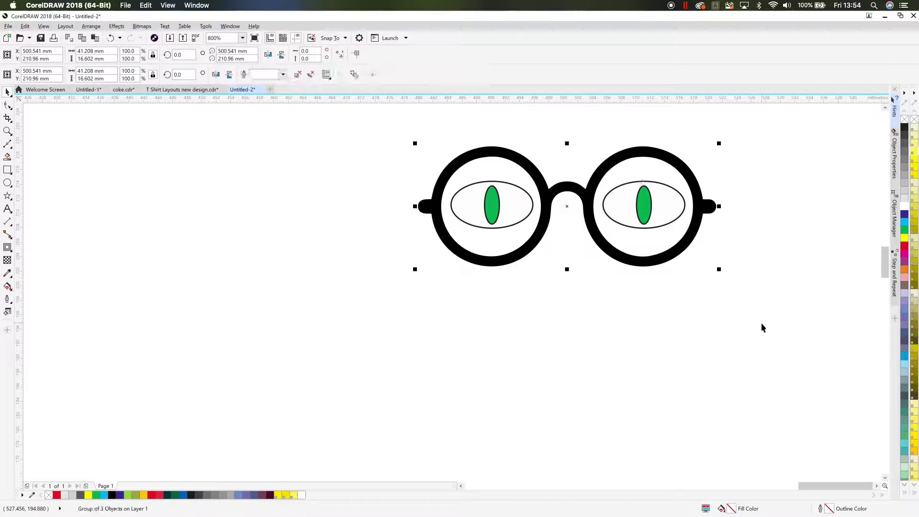
Step: Move the grouped glasses and eyes onto the lizard's head and rotate them to about 172.4°
scroll(572, 217, down, 2)
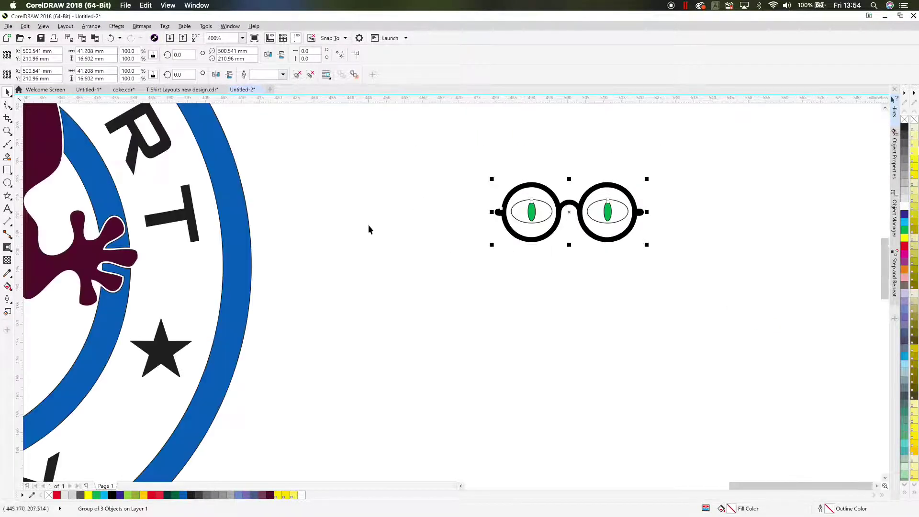
drag(369, 228, 526, 346)
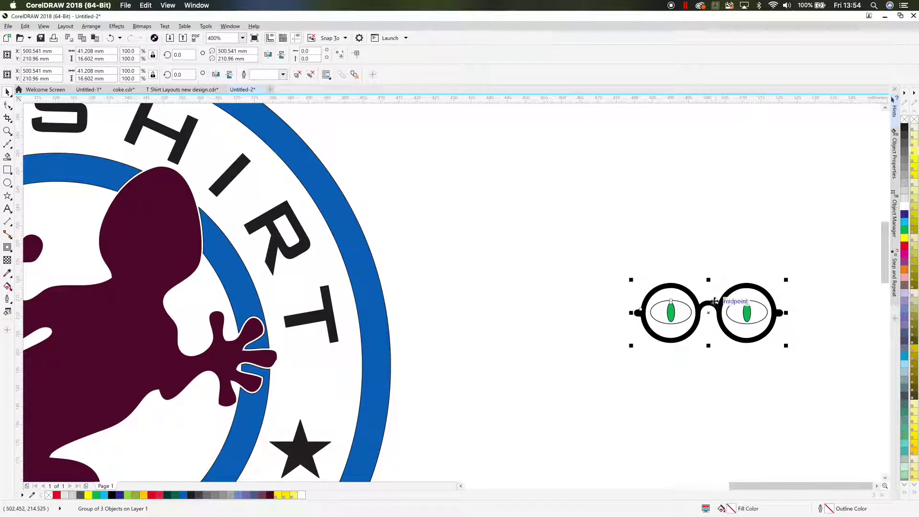
drag(709, 302, 149, 211)
drag(76, 184, 177, 236)
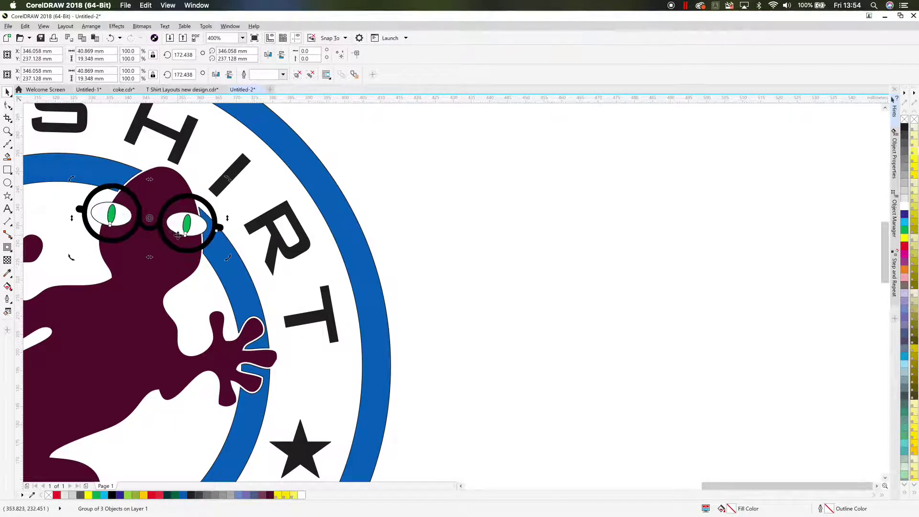
Step: Undo the last rotation of the glasses group and move it about 1.5 mm to the right on the lizard's head
key(ctrl+z)
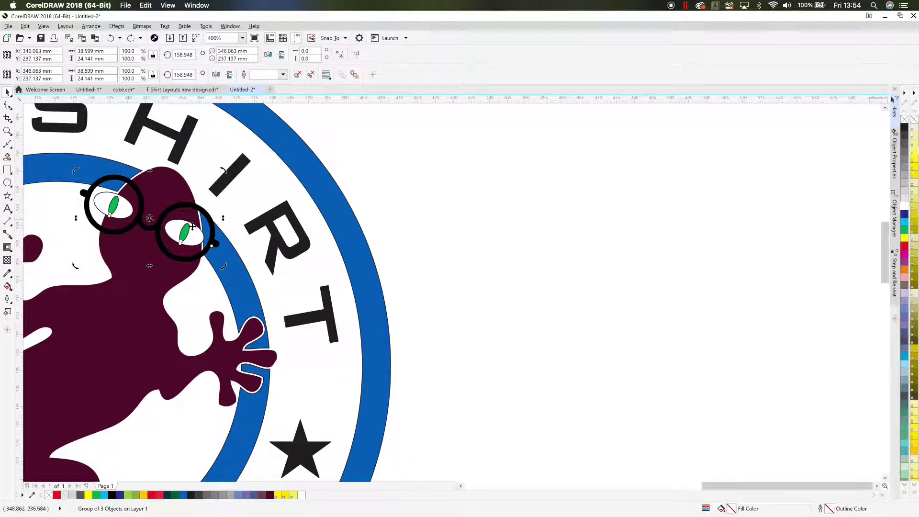
click(151, 231)
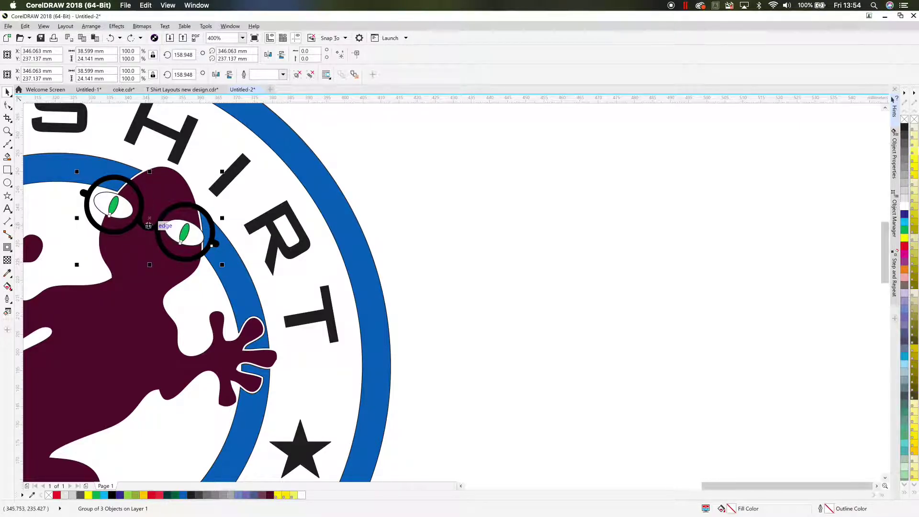
drag(147, 230, 152, 230)
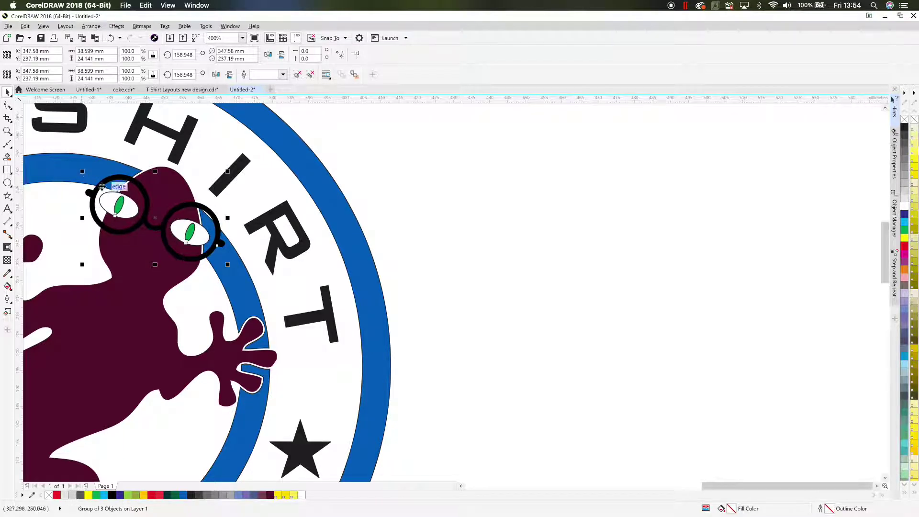
Step: Rotate the glasses group to about 158.8° around a pivot moved below the right lens, and return the pivot near the group's centre
click(129, 204)
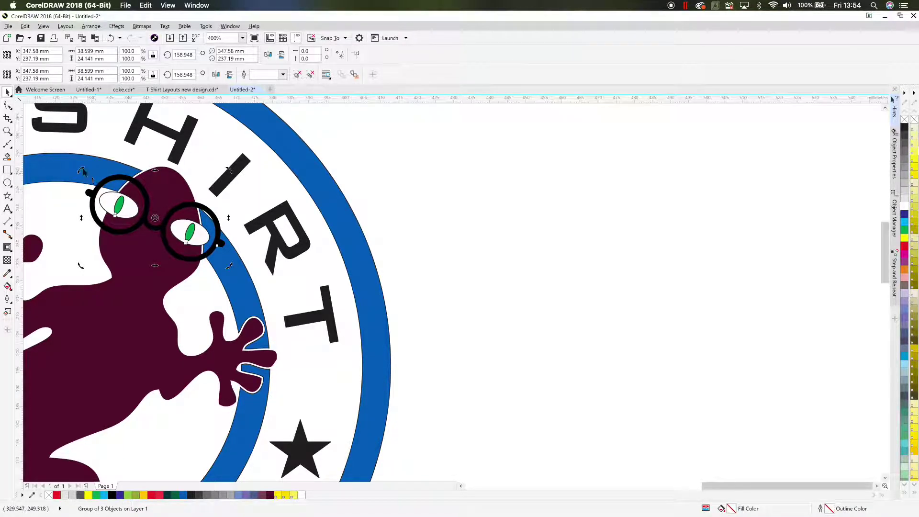
mouse_move(81, 170)
mouse_down()
mouse_move(92, 161)
mouse_move(94, 178)
mouse_up()
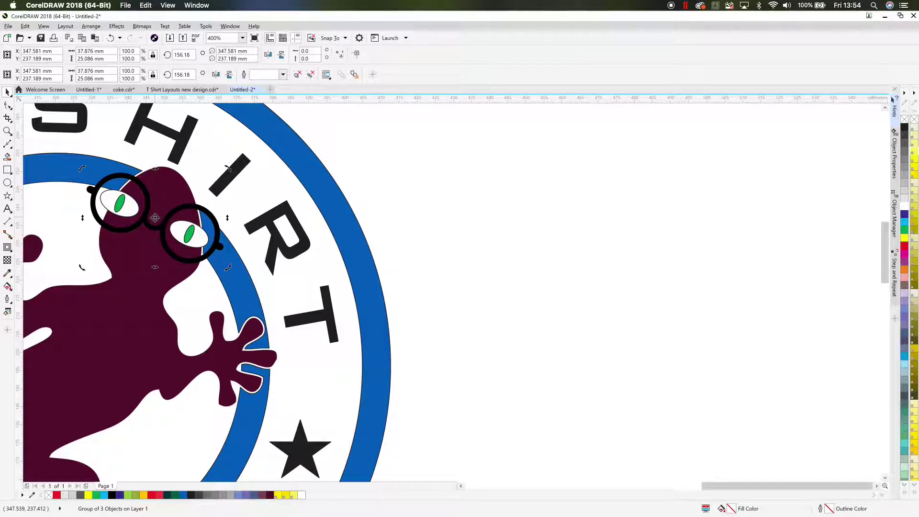
click(155, 218)
scroll(158, 226, up, 2)
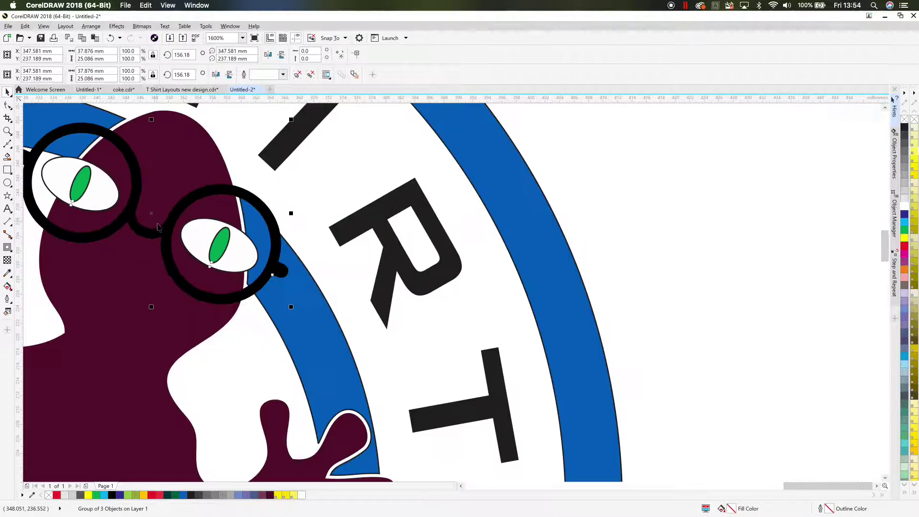
click(153, 214)
mouse_move(152, 214)
mouse_down()
mouse_move(298, 274)
mouse_move(289, 277)
mouse_up()
mouse_move(236, 312)
mouse_down()
mouse_move(271, 327)
mouse_move(306, 325)
mouse_up()
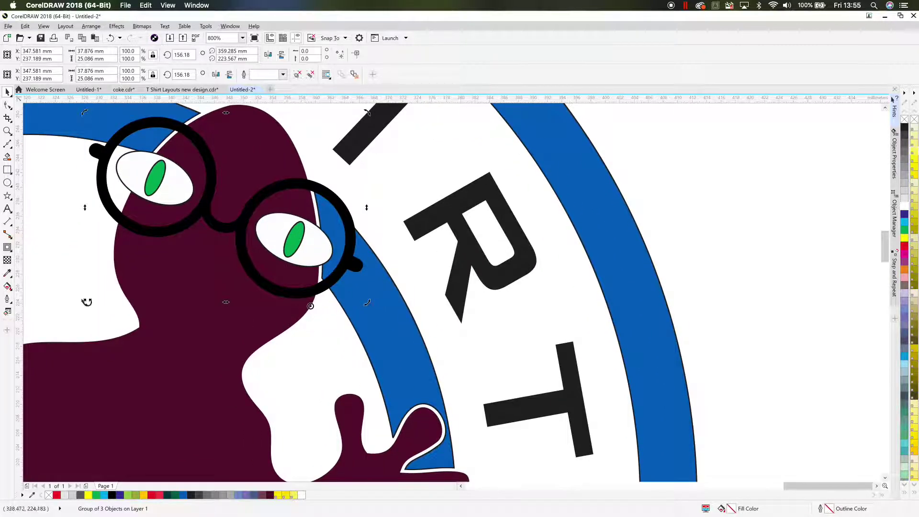
mouse_move(86, 302)
mouse_down()
mouse_move(96, 246)
mouse_move(75, 305)
mouse_move(93, 273)
mouse_move(82, 312)
mouse_up()
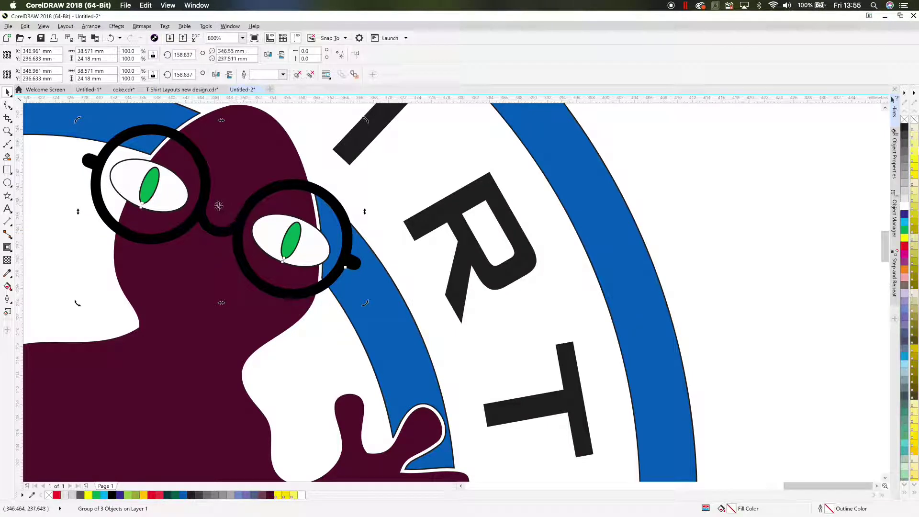
drag(221, 207, 223, 208)
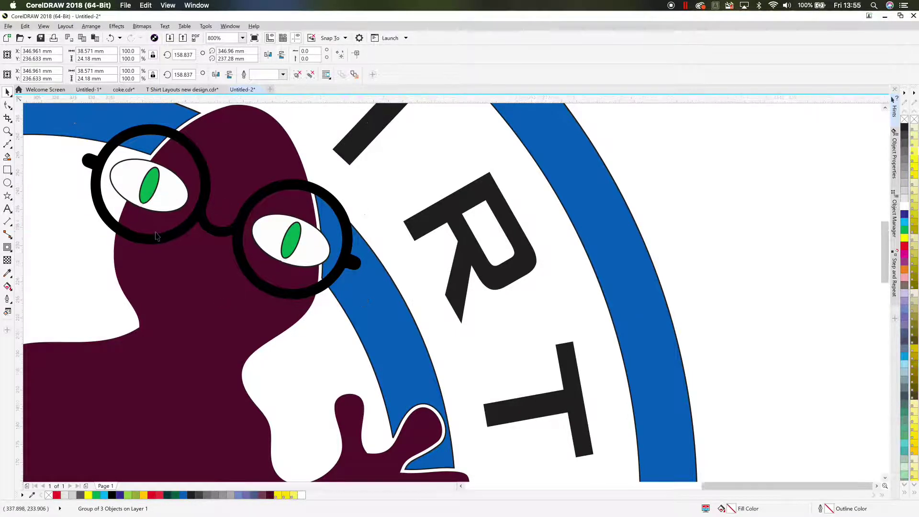
scroll(160, 233, down, 1)
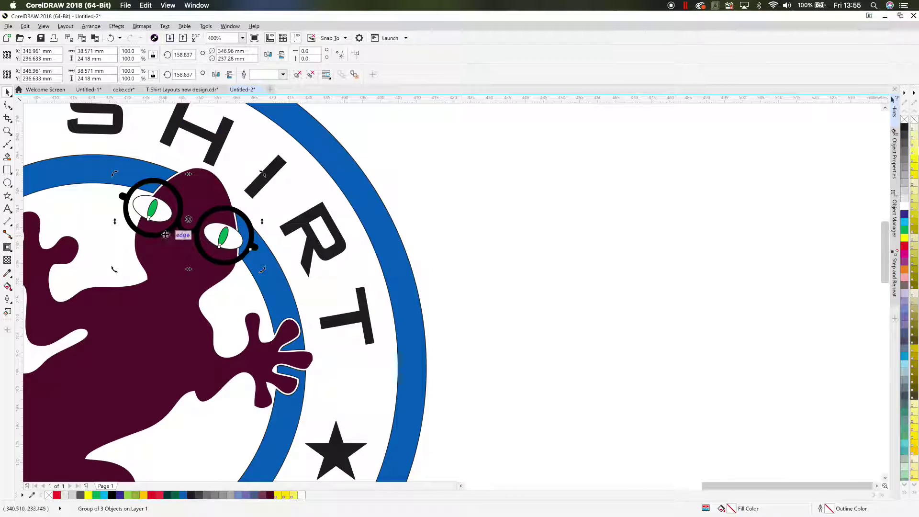
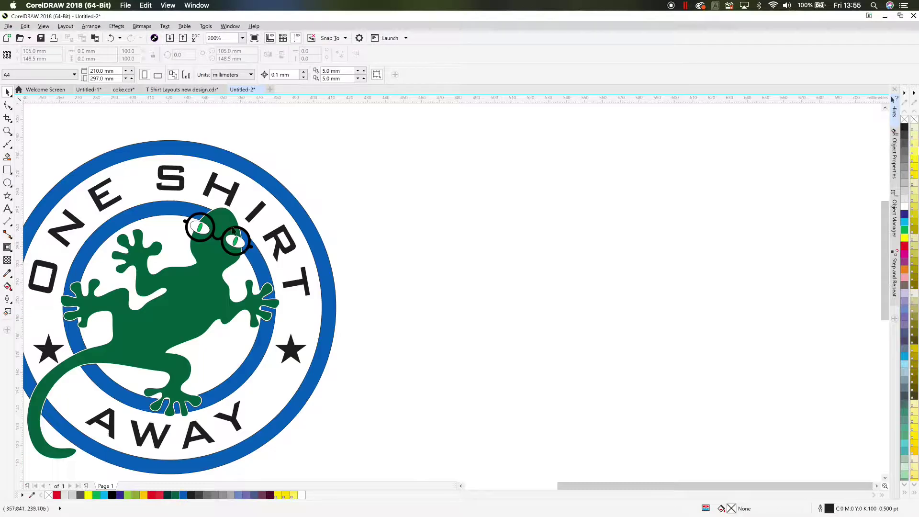
click(231, 233)
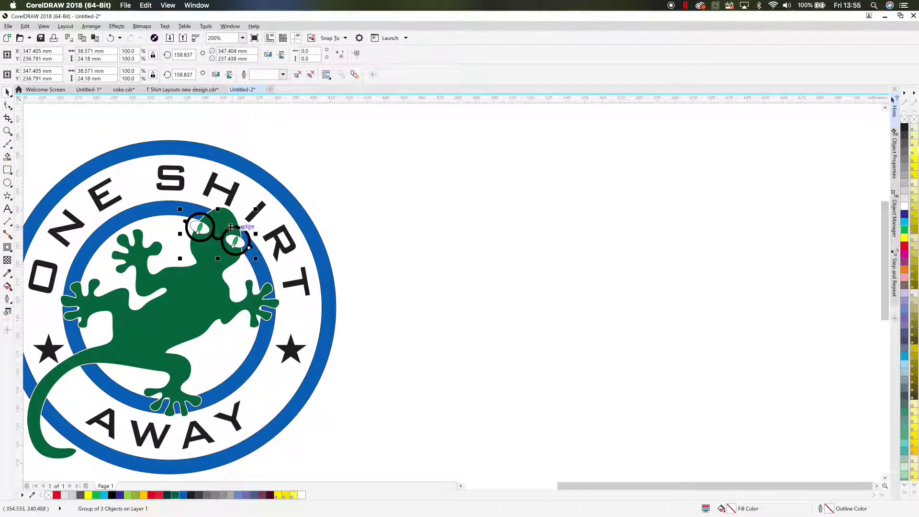
click(367, 195)
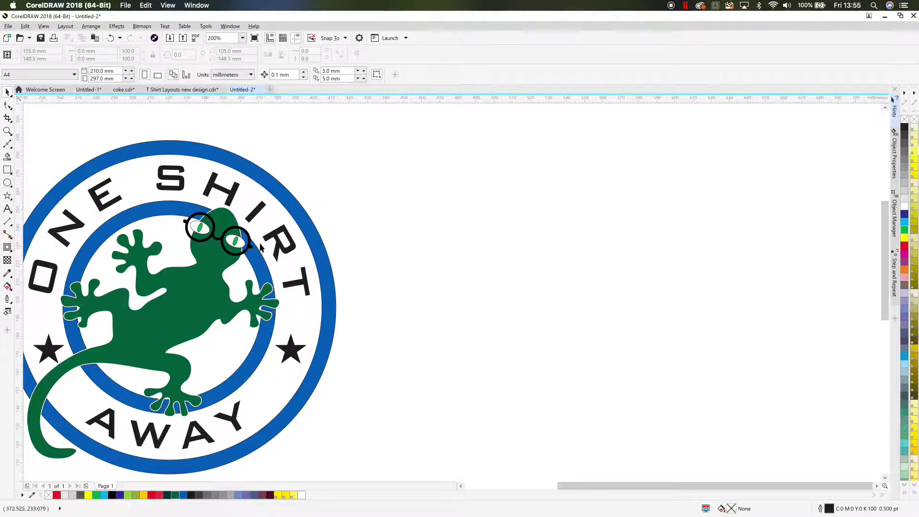
Step: Apply a linear fountain fill to the green lizard's body in the right-hand logo
scroll(254, 250, down, 2)
drag(260, 278, 420, 250)
scroll(375, 254, up, 2)
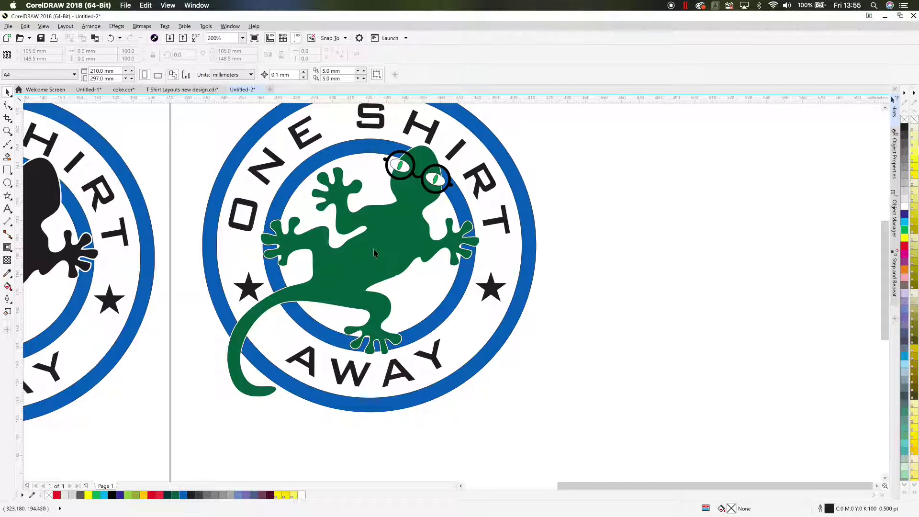
click(375, 251)
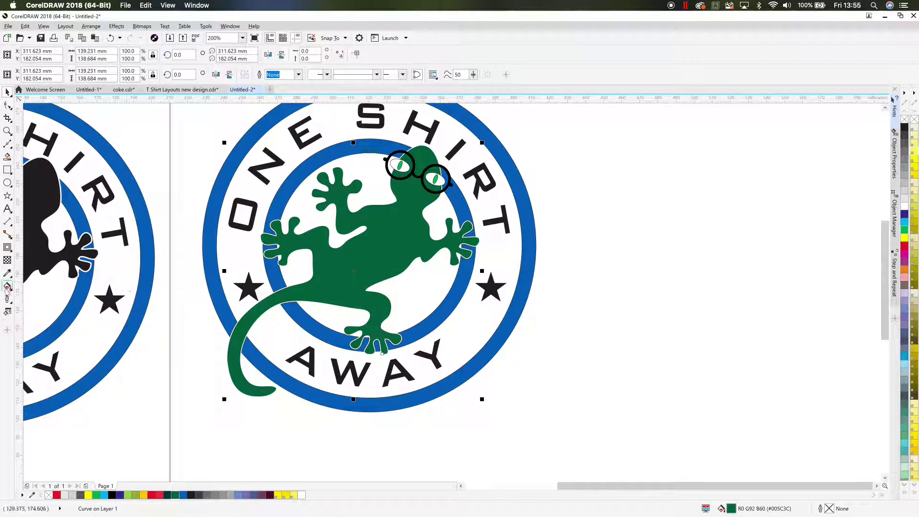
click(8, 287)
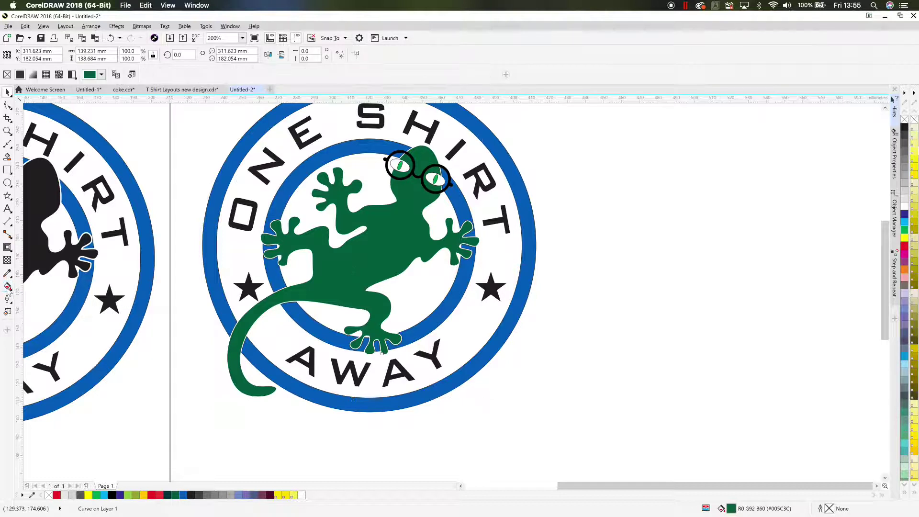
click(34, 75)
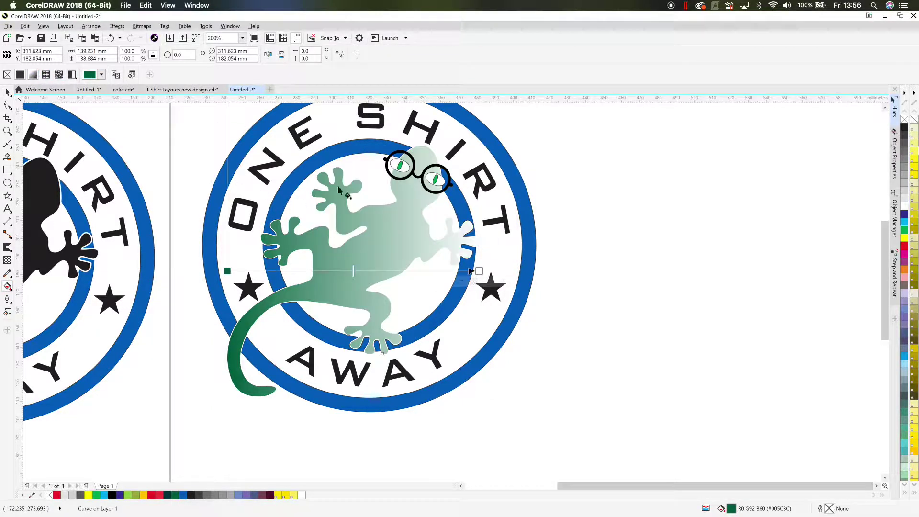
Step: Set the end colour of the lizard's gradient to the dark teal #00323C, sampled from the document's colour swatches
click(478, 271)
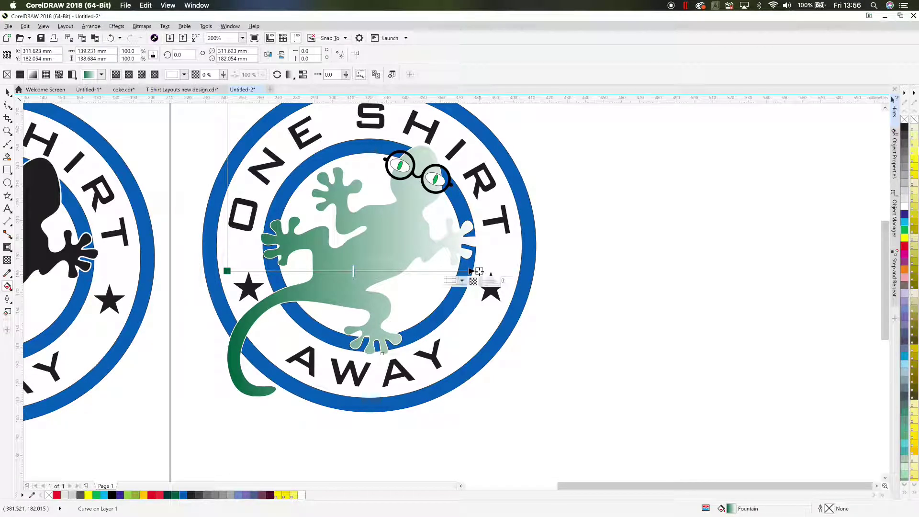
click(462, 281)
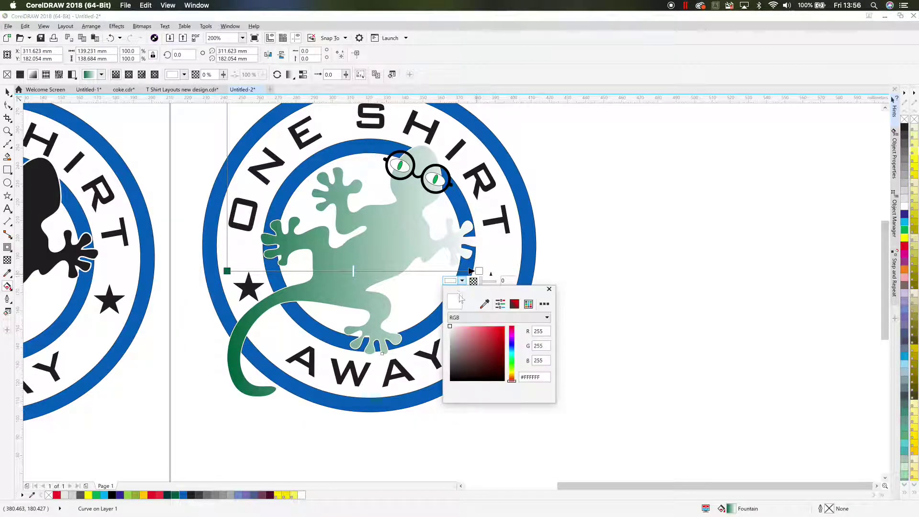
click(484, 303)
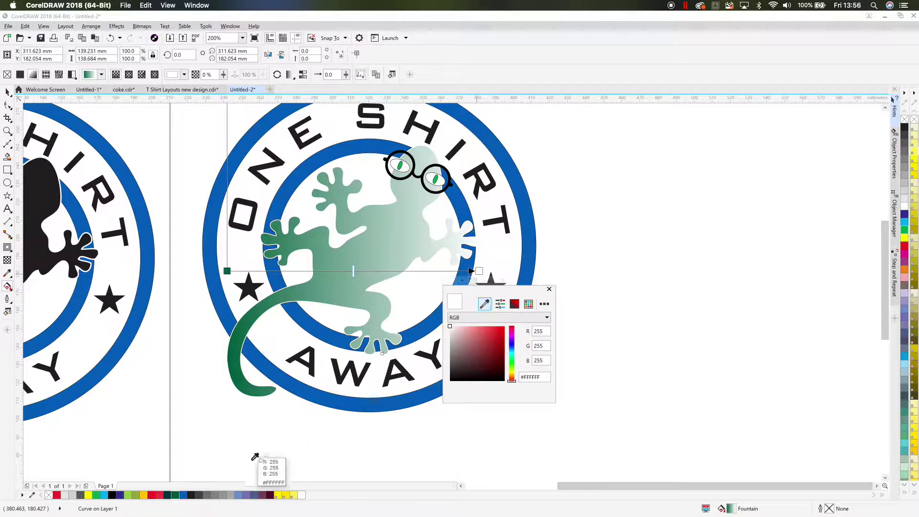
click(175, 495)
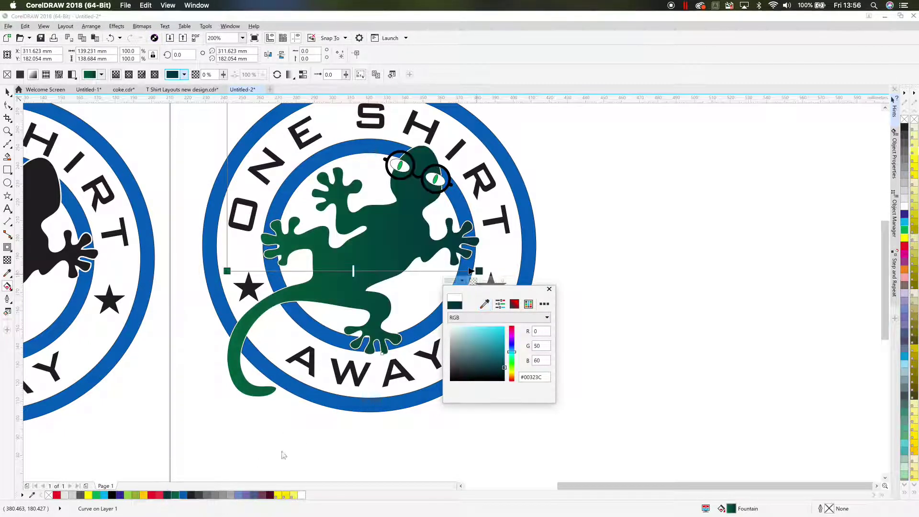
click(227, 279)
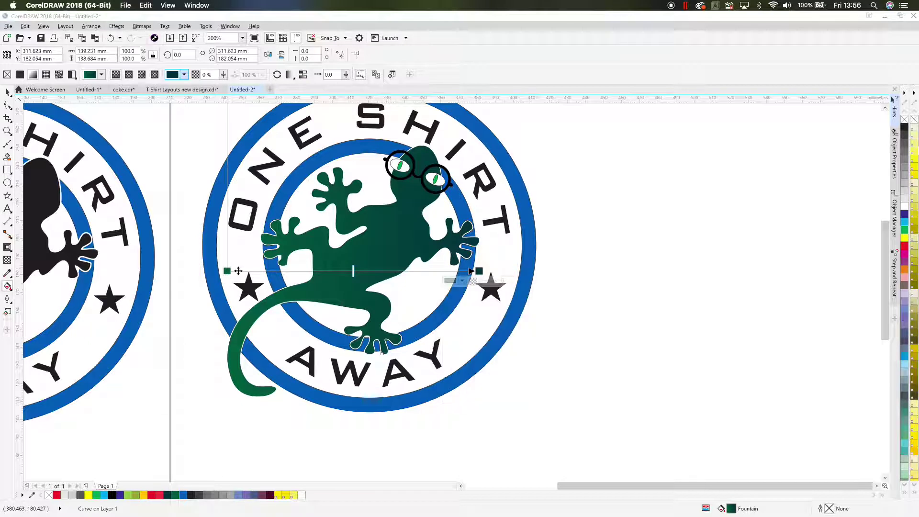
Step: Reposition the lizard's gradient so it starts at the lower belly and slopes up to the outer blue ring beyond the right hand
mouse_move(227, 271)
mouse_down()
mouse_move(316, 277)
mouse_move(340, 291)
mouse_move(335, 283)
mouse_up()
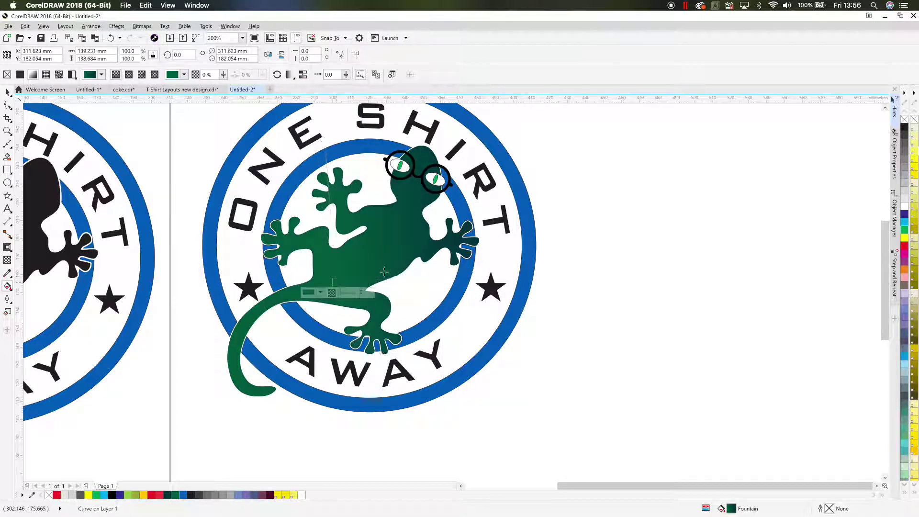
mouse_move(476, 270)
mouse_down()
mouse_move(486, 242)
mouse_move(529, 223)
mouse_up()
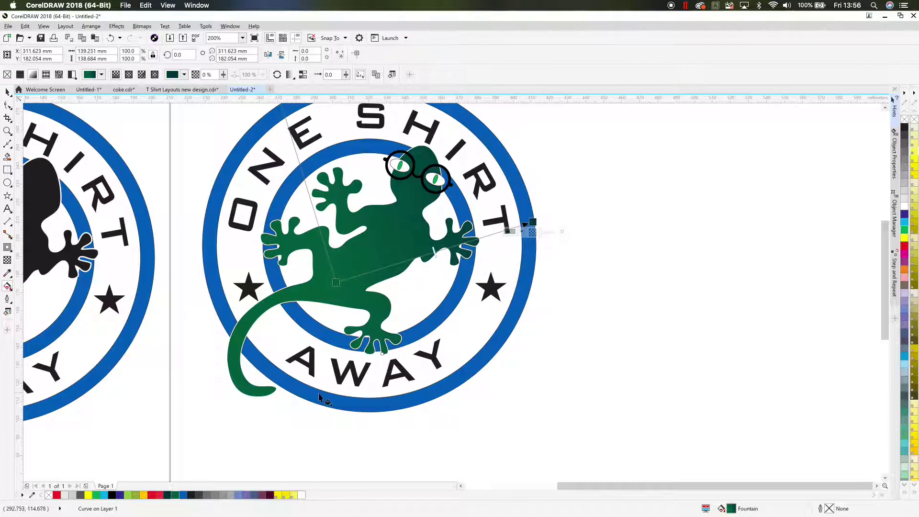
click(308, 410)
scroll(400, 410, down, 5)
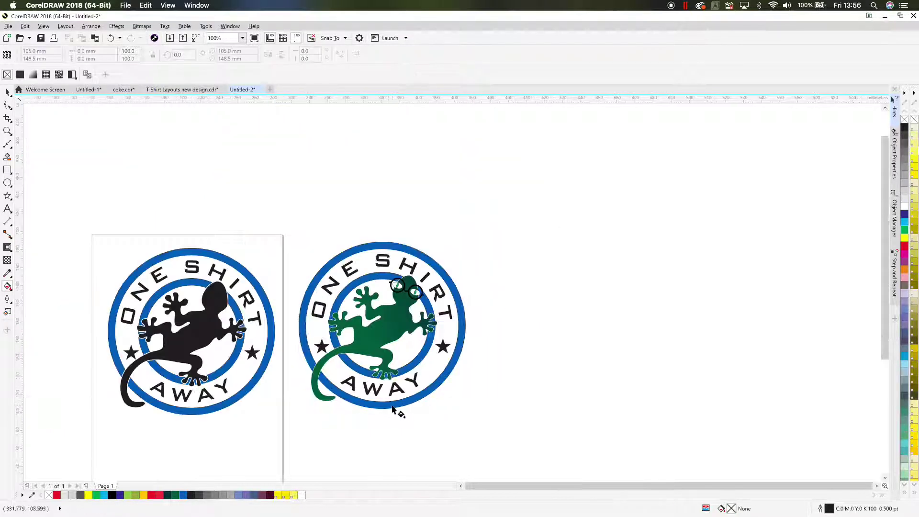
scroll(396, 406, up, 5)
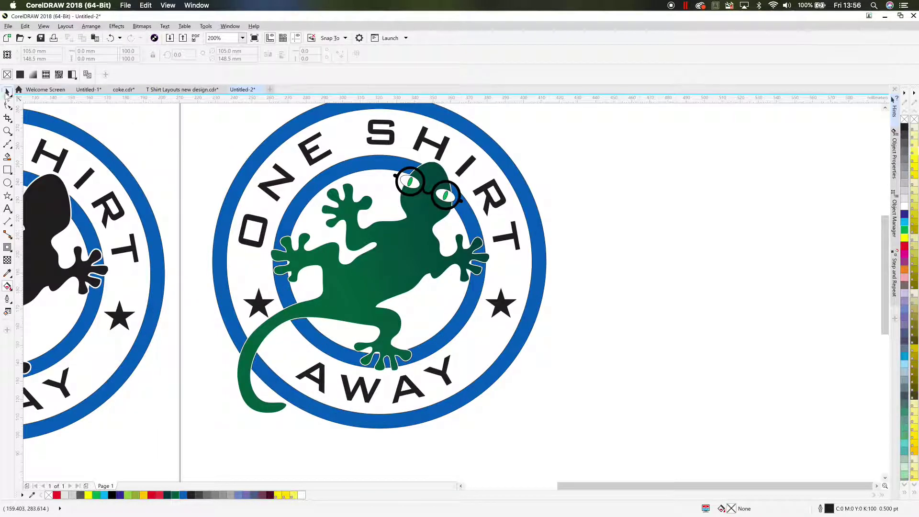
click(7, 91)
scroll(521, 244, down, 2)
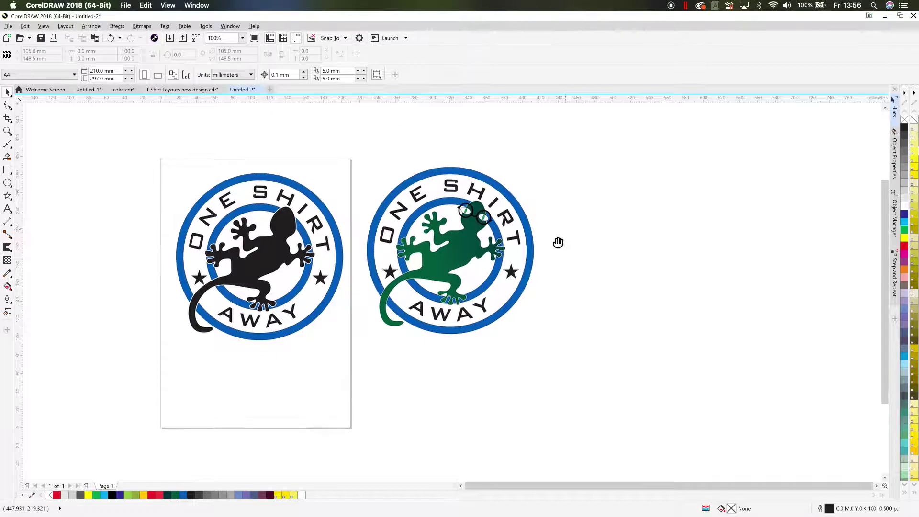
drag(558, 242, 461, 296)
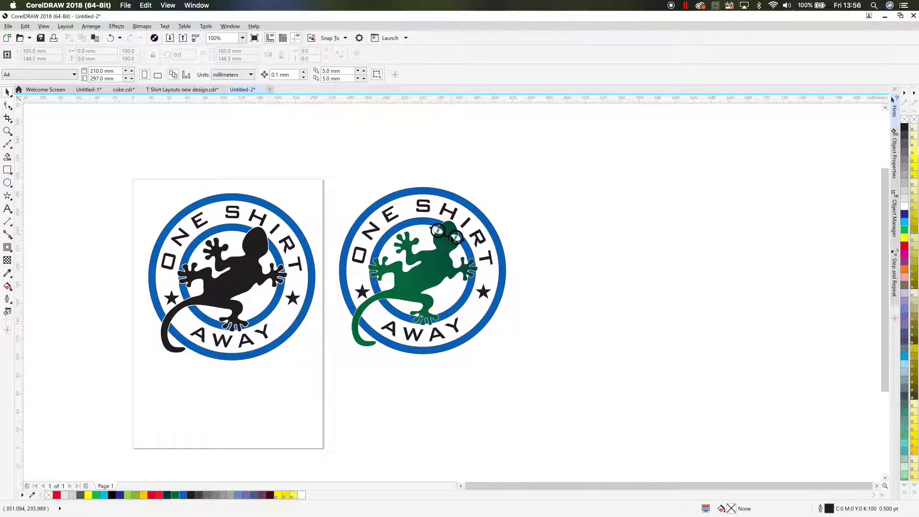
drag(530, 271, 450, 285)
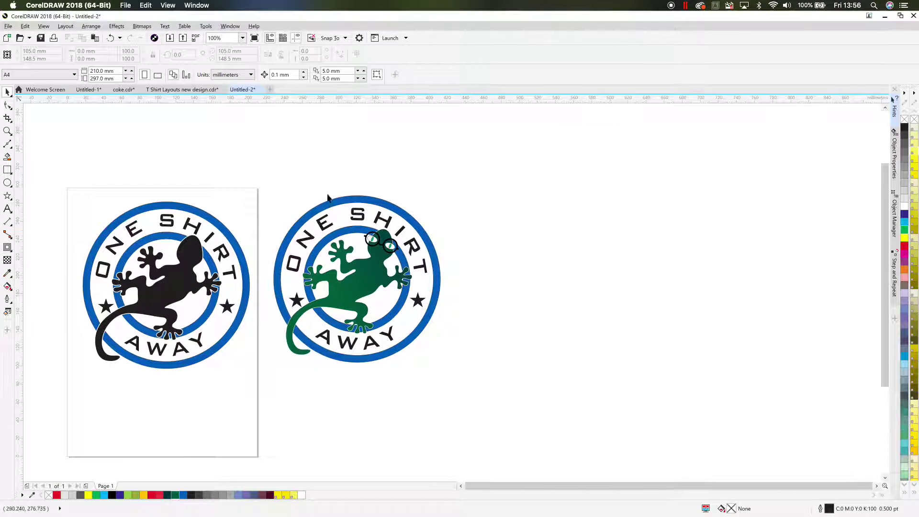
click(12, 253)
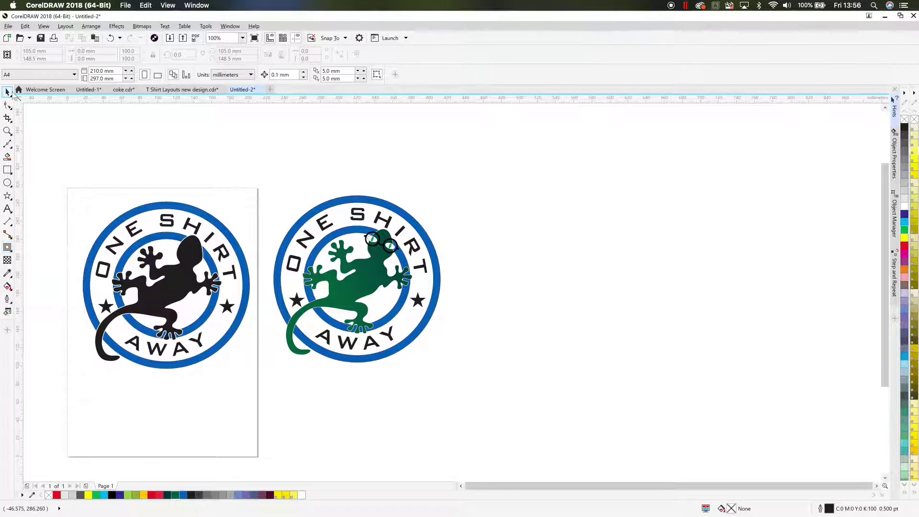
Step: Create a new blank document and add the artistic text "ONESHIRTAWAY" in the upper left part of the page
click(271, 90)
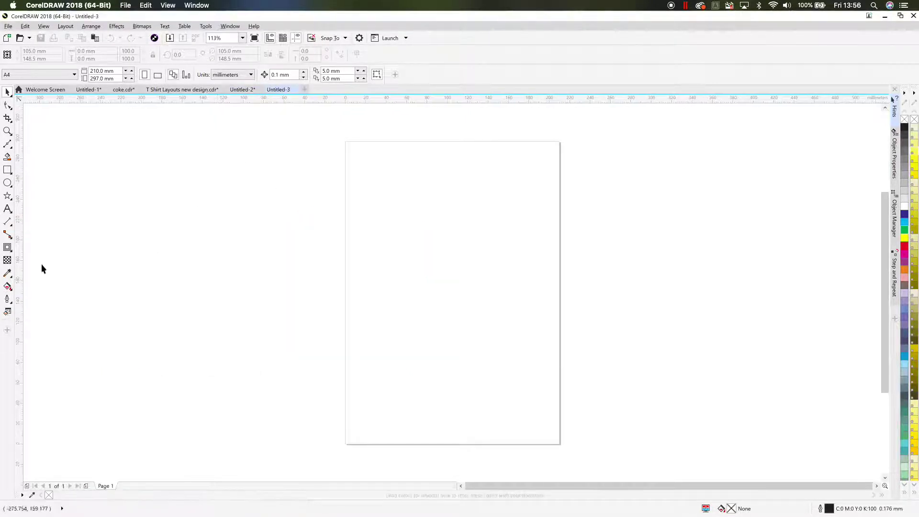
click(7, 209)
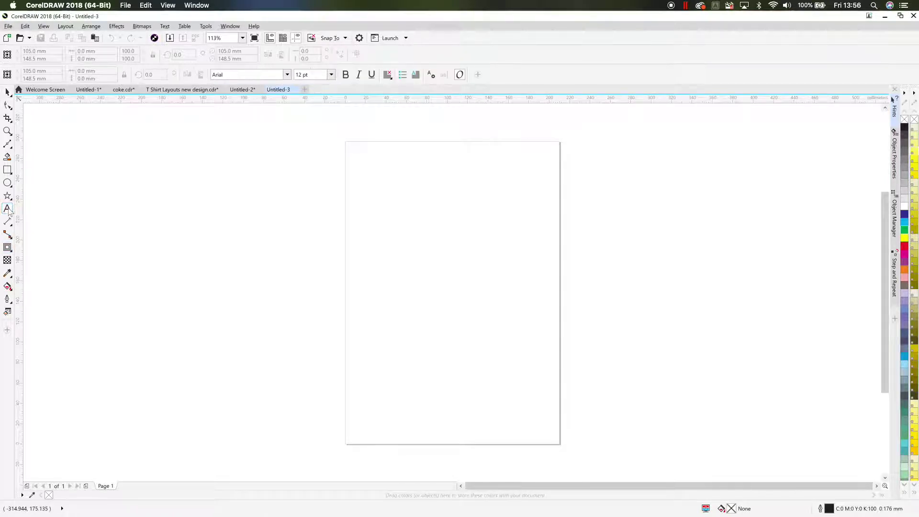
click(356, 234)
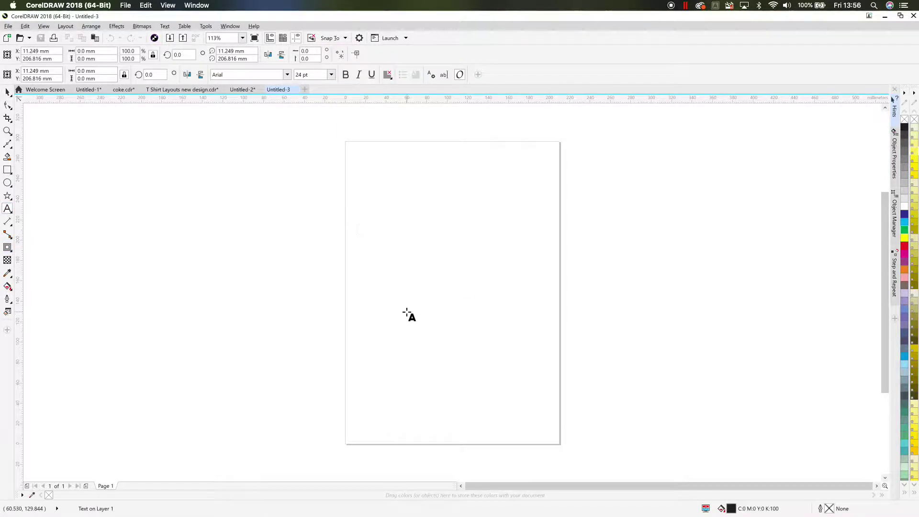
text(ONE)
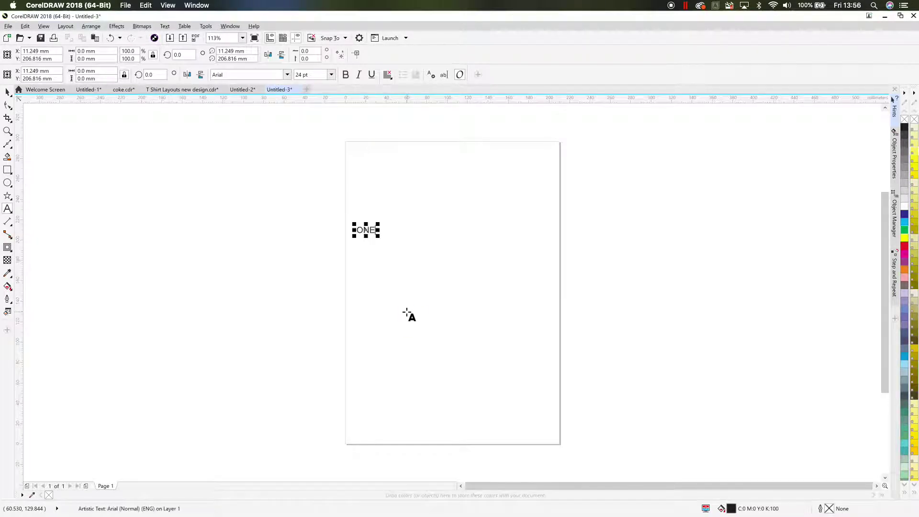
text(SHIRTAWAY)
key(Escape)
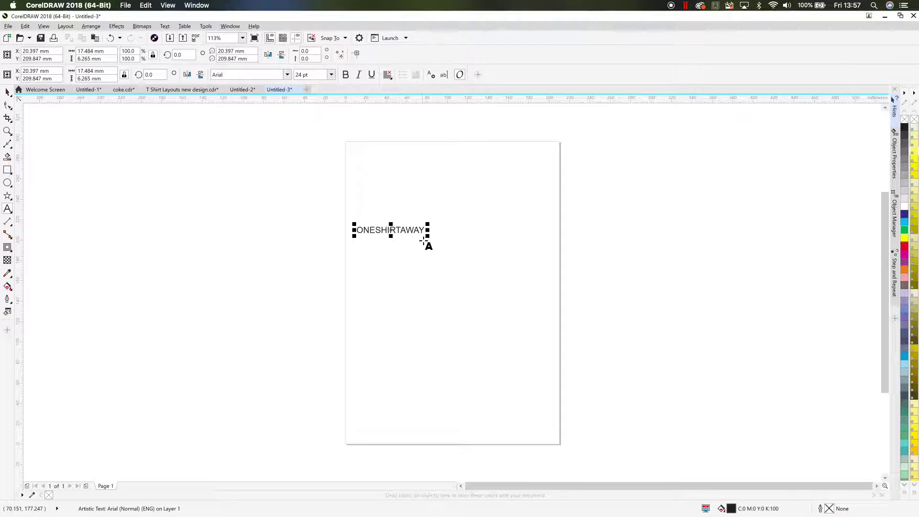
Step: Enlarge the ONESHIRTAWAY text proportionally to about 161 mm wide and shift it right to roughly the middle of the page width
drag(427, 236, 498, 270)
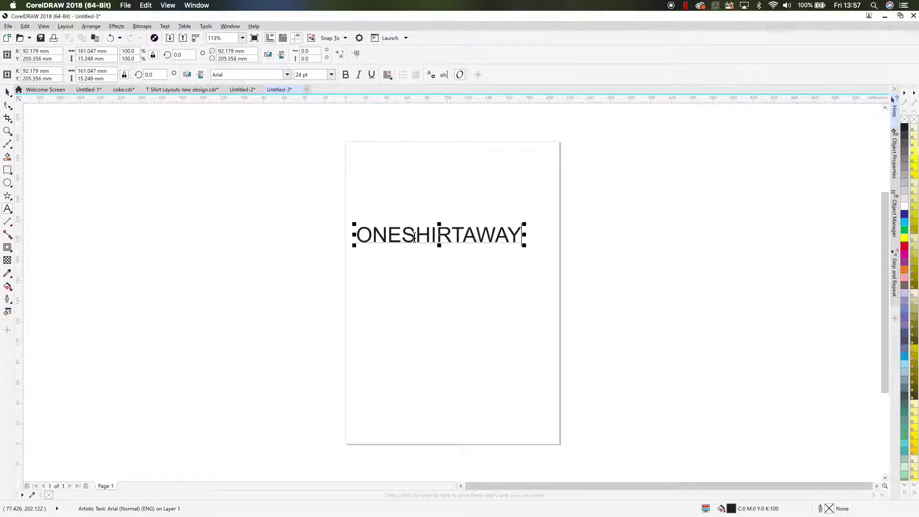
drag(437, 232, 456, 234)
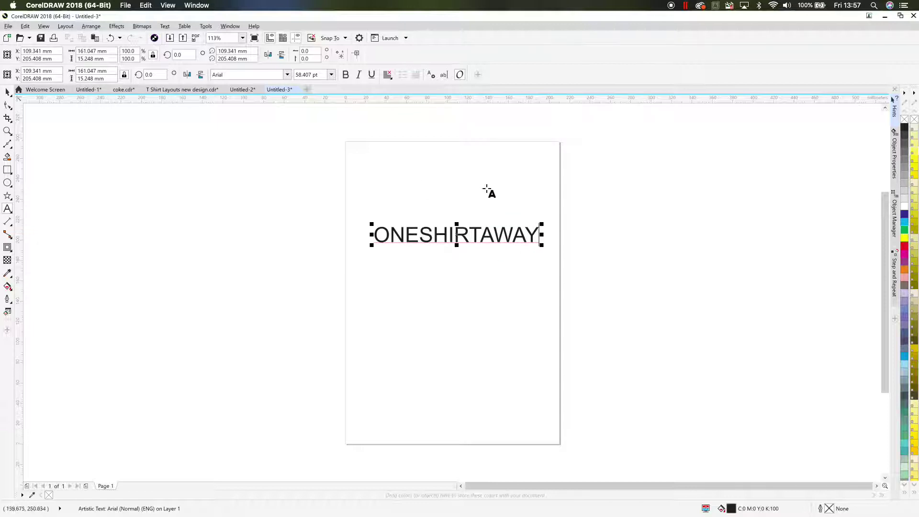
drag(460, 258, 495, 245)
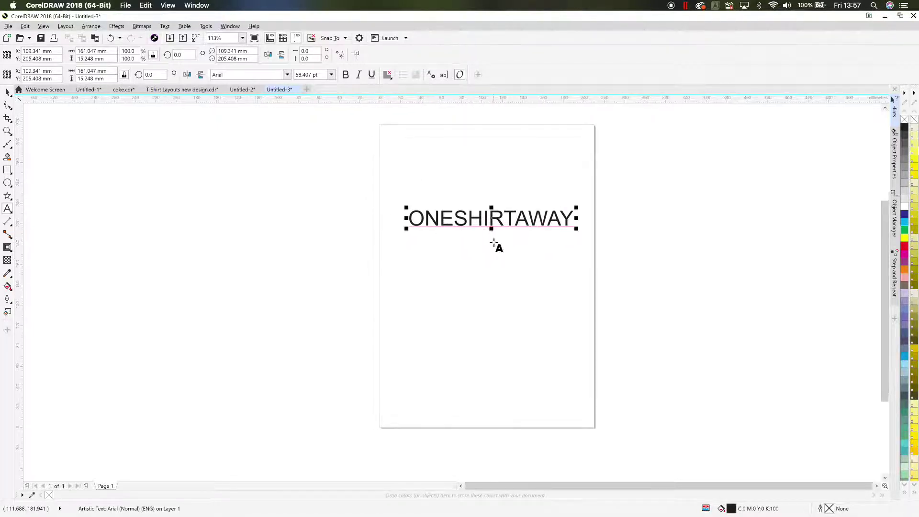
click(287, 74)
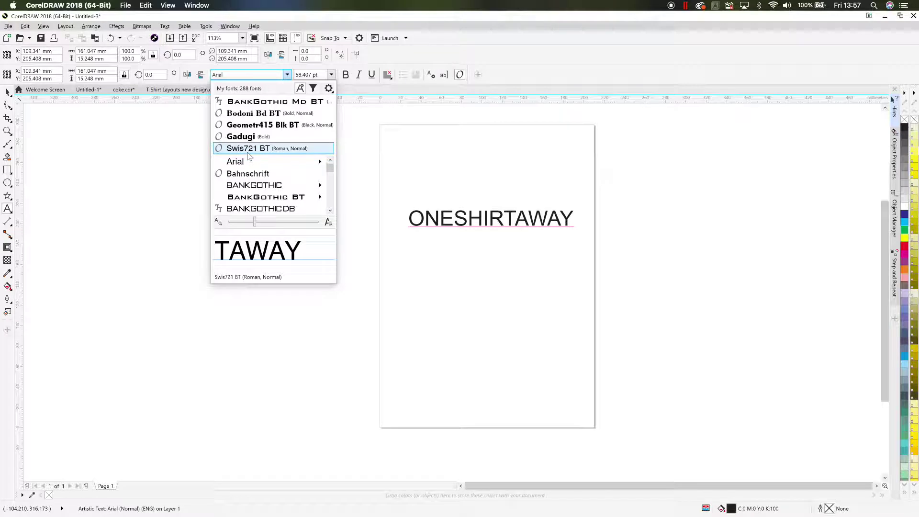
click(251, 75)
text(imp)
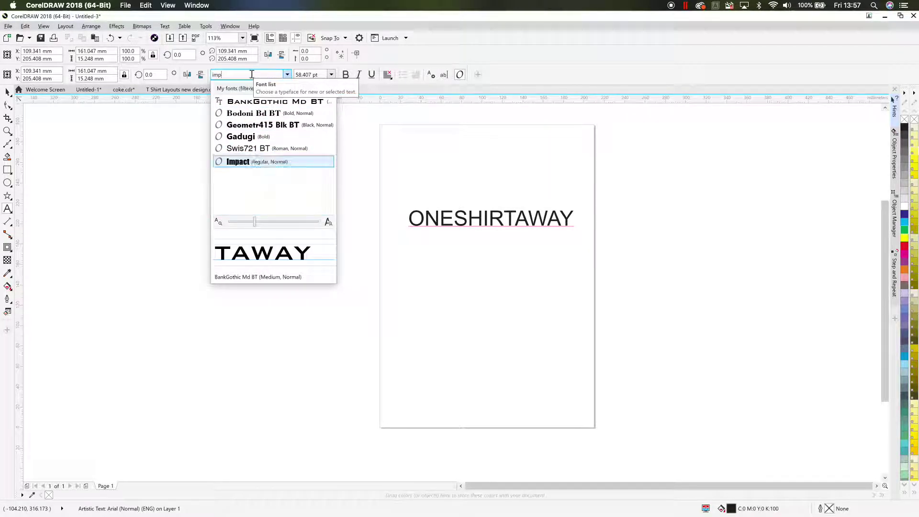
key(Return)
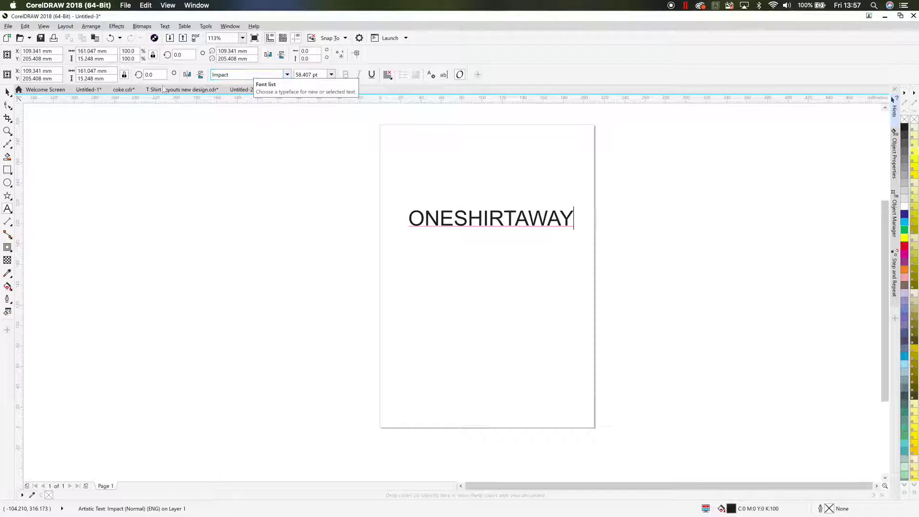
click(7, 91)
key(ctrl+z)
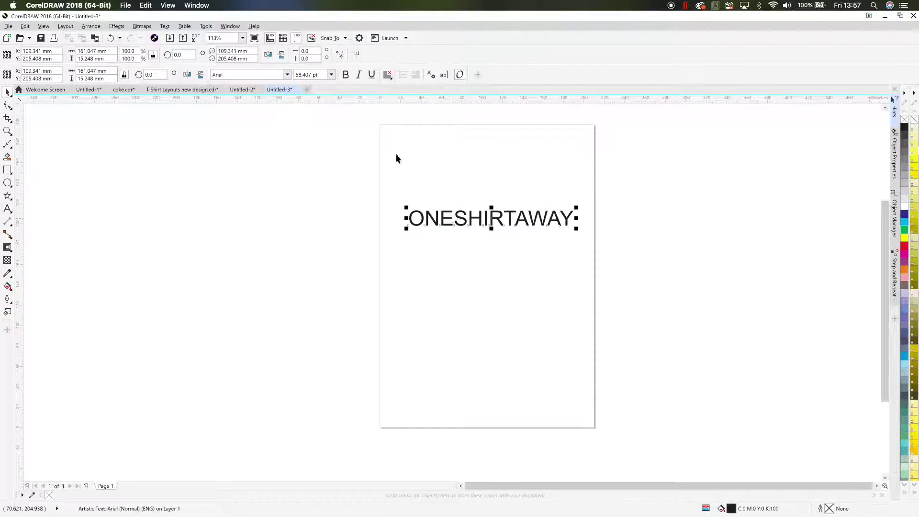
Step: Set the ONESHIRTAWAY text's font to Impact and enlarge the text proportionally to about 205 mm wide
click(287, 76)
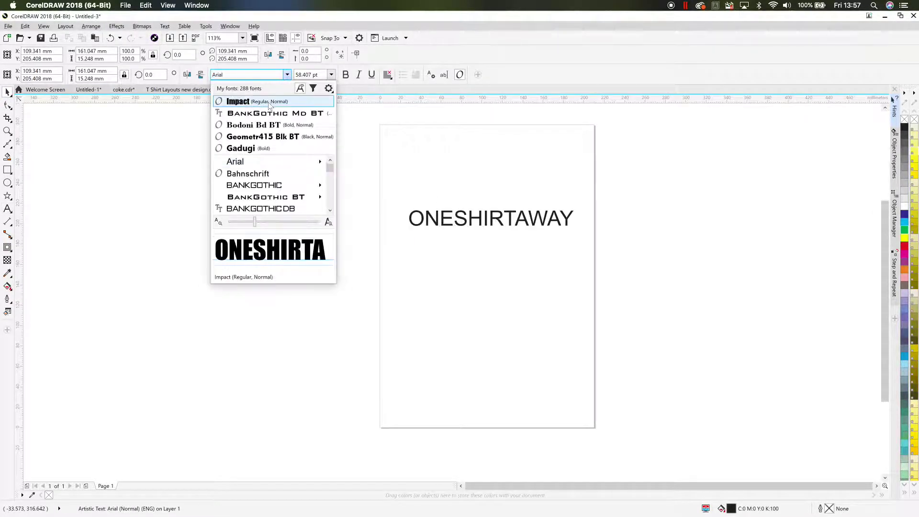
click(266, 92)
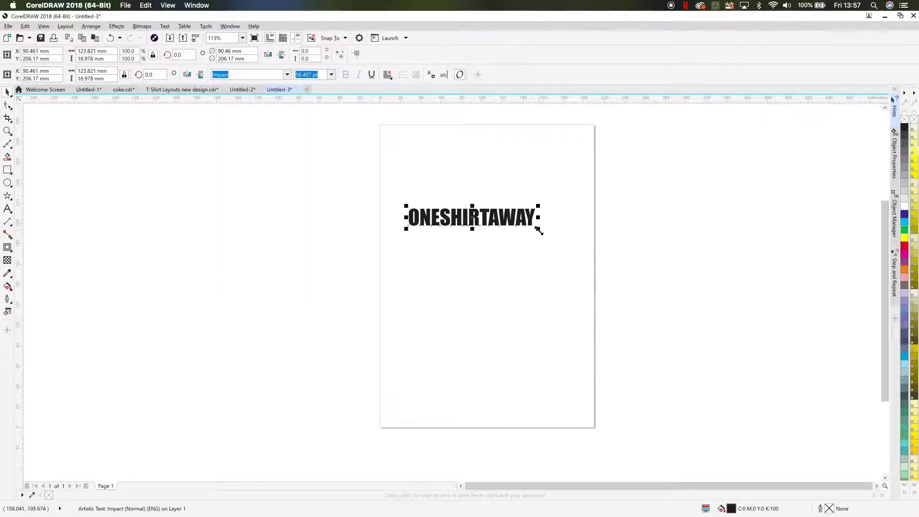
drag(537, 230, 618, 286)
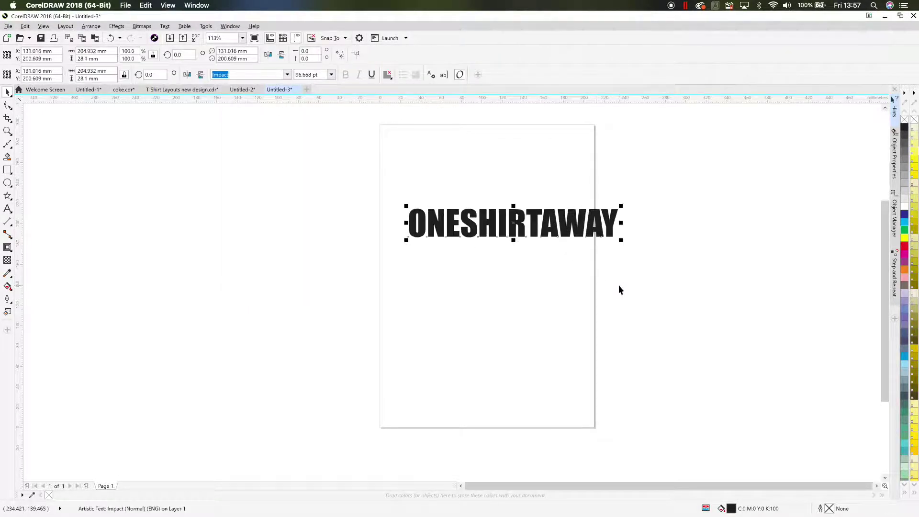
Step: Move the enlarged text up and to the left so it spans the page width in the upper part of the page
key(shift+F2)
scroll(619, 286, down, 4)
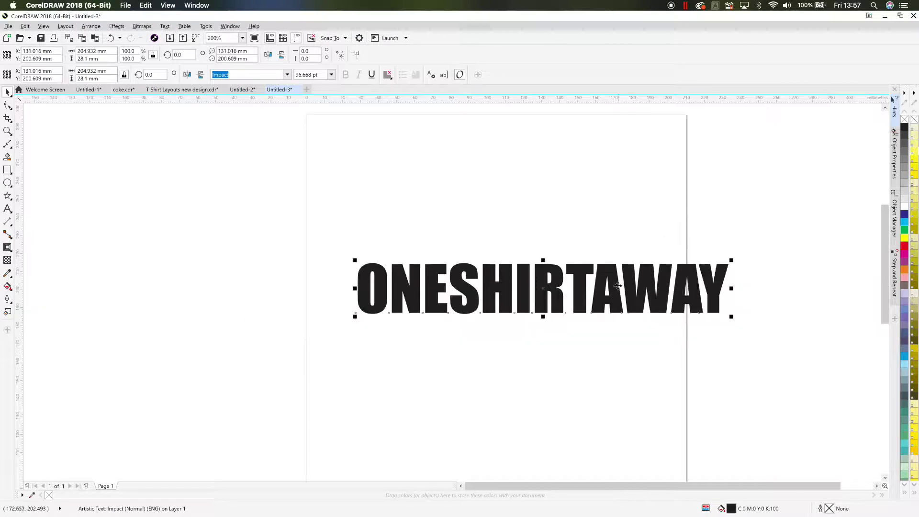
drag(588, 285, 564, 256)
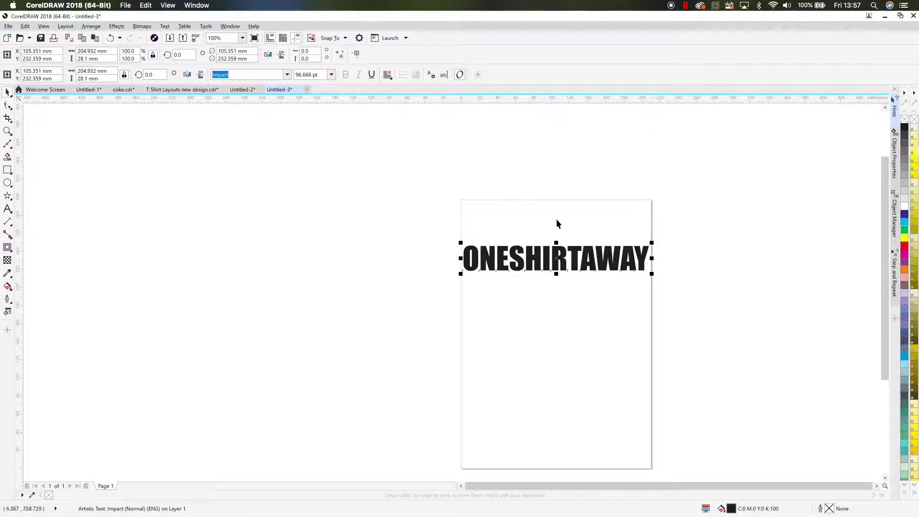
Step: Apply an unconstrained envelope to the text and bulge the left half of its upper edge upward to a wave about 50 mm tall
click(10, 252)
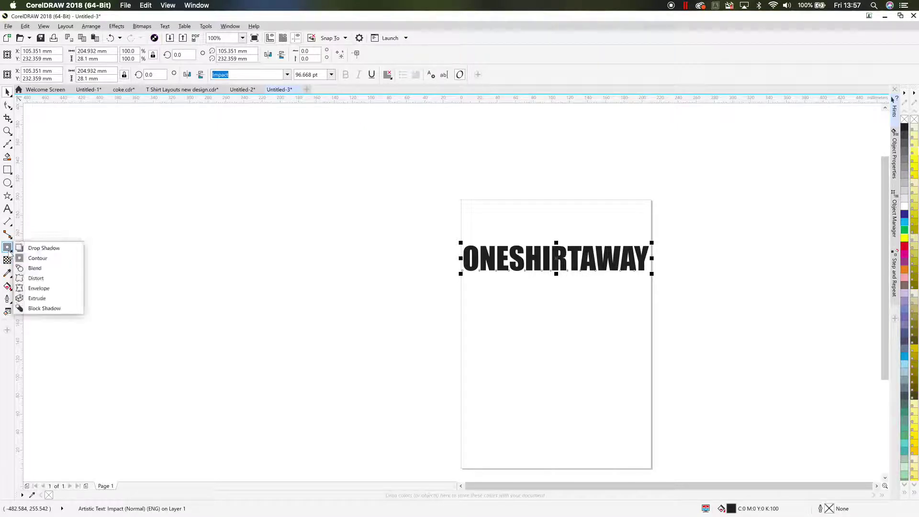
click(47, 289)
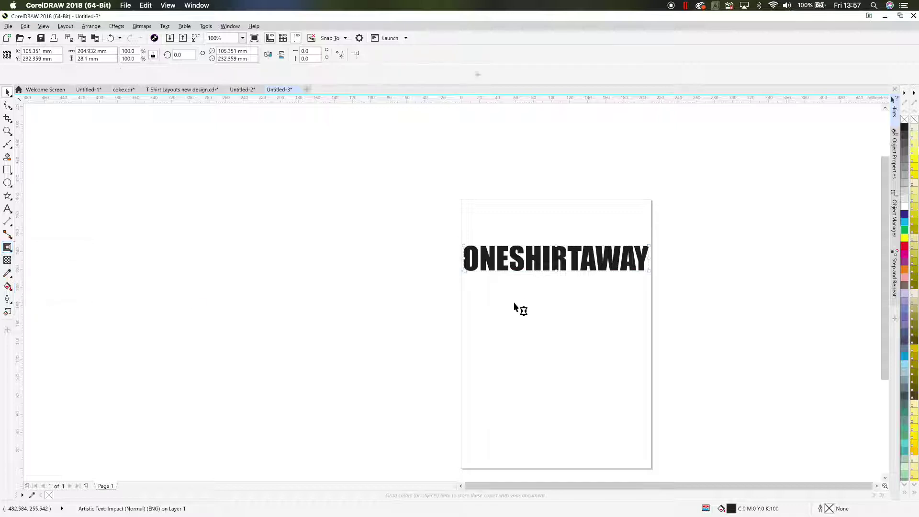
click(514, 271)
drag(517, 275, 399, 292)
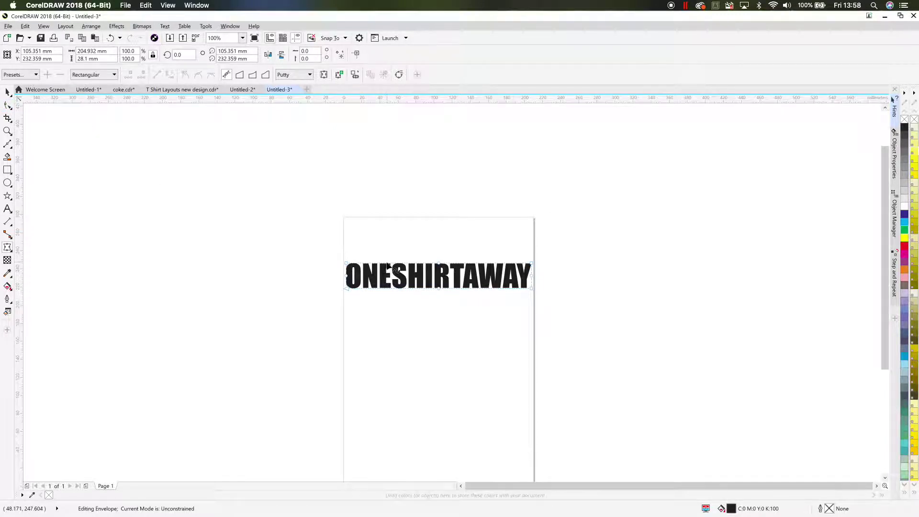
drag(388, 264, 419, 208)
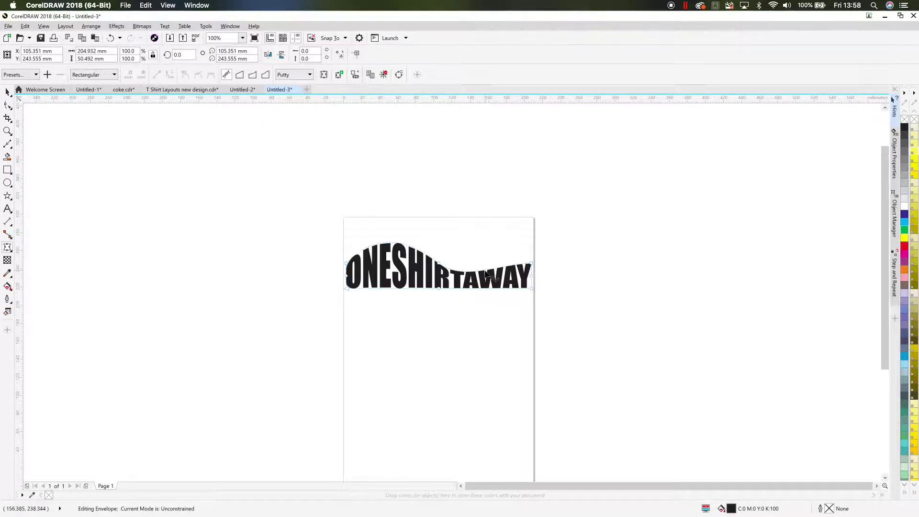
Step: Duplicate the wavy text and move the copy directly below the original
key(ctrl+d)
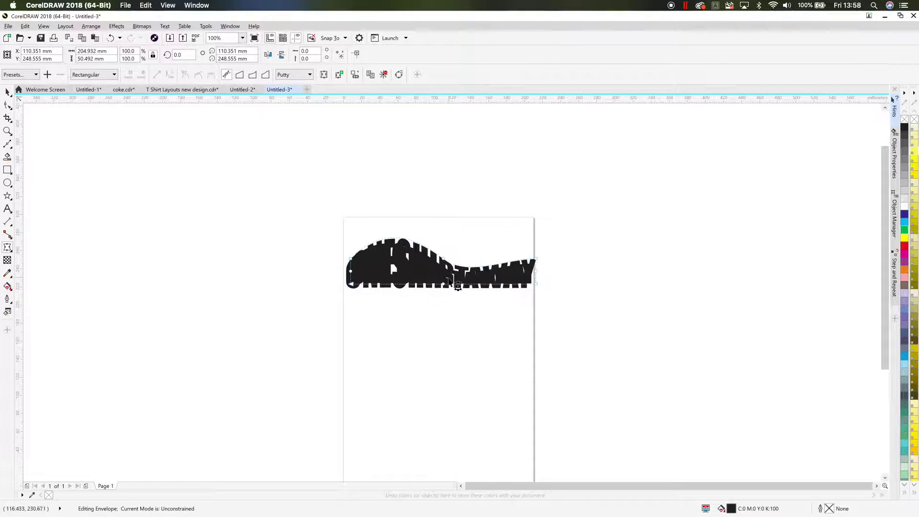
click(7, 92)
drag(447, 270, 448, 326)
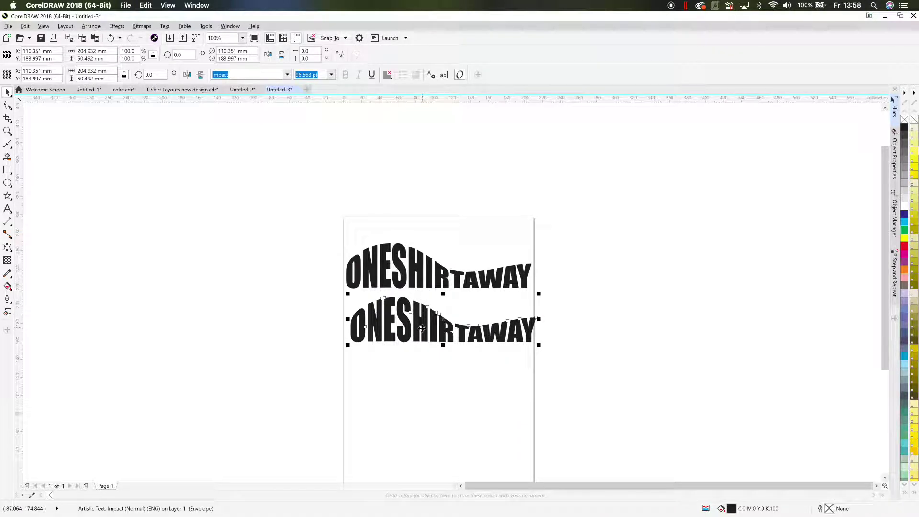
Step: Restore the original text to its straight shape while keeping the wavy copy below, and move the straight text slightly up
key(ctrl+z)
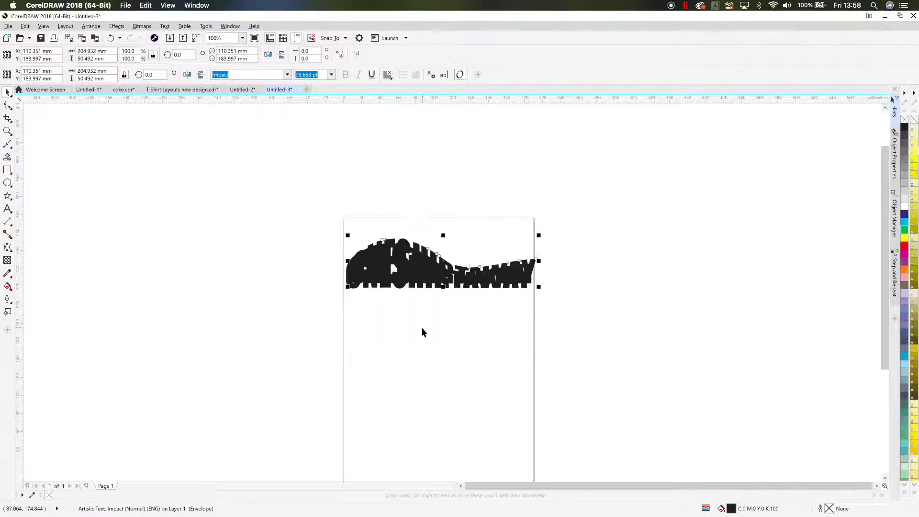
key(ctrl+shift+z)
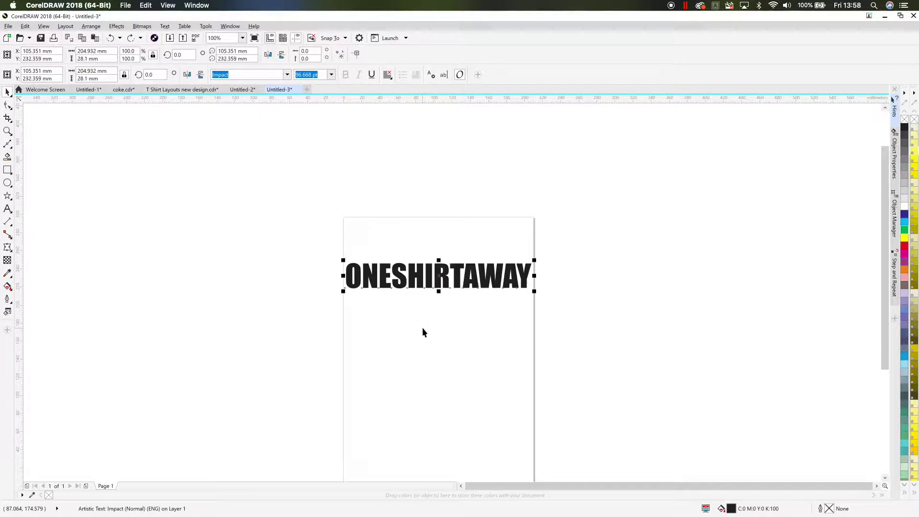
click(415, 338)
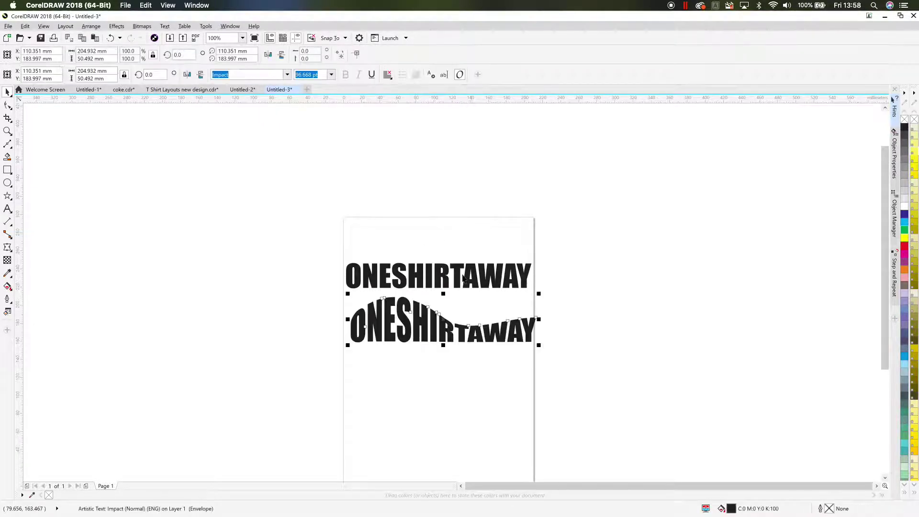
click(424, 232)
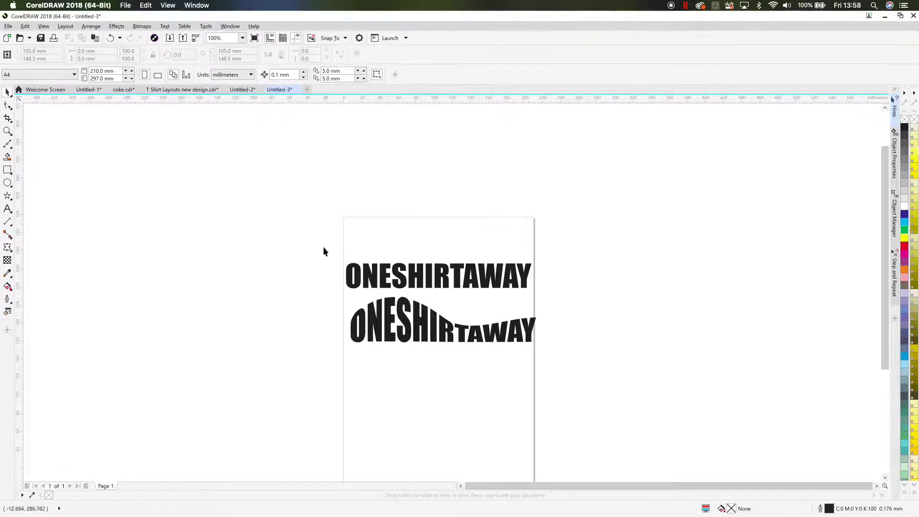
drag(448, 280, 447, 270)
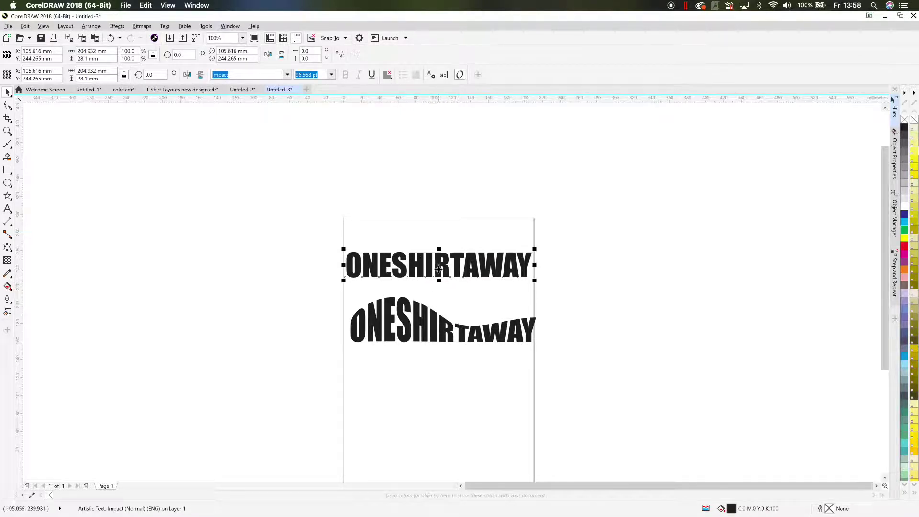
click(426, 224)
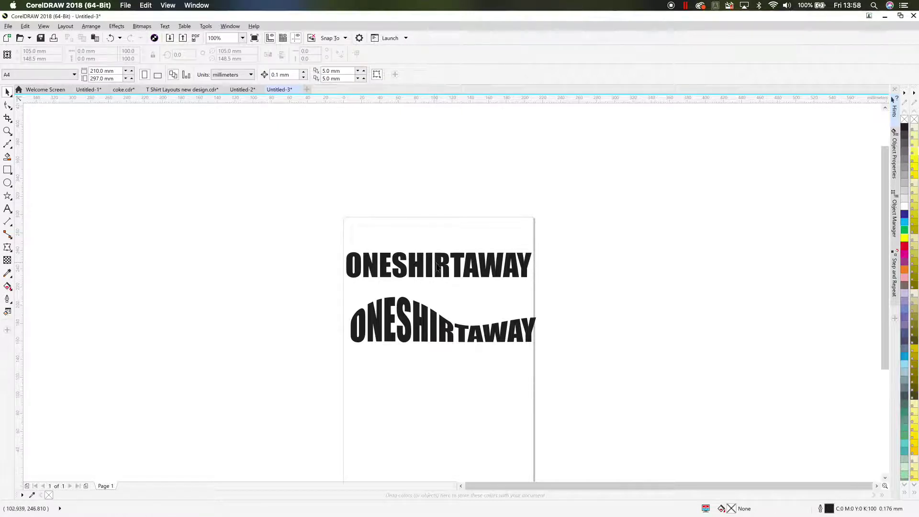
Step: Reshape the upper text with a straight-line envelope, raising its left end to about 127 mm tall, and move the wavy copy further down
click(437, 266)
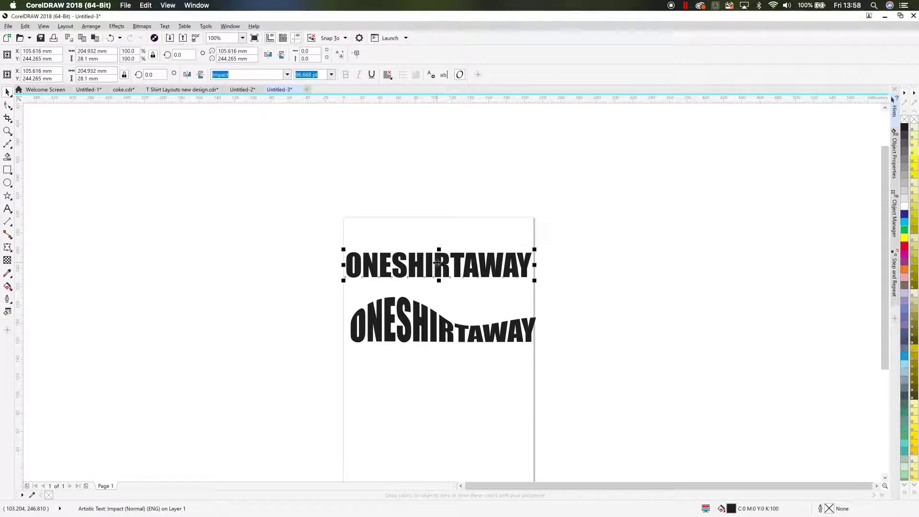
click(8, 247)
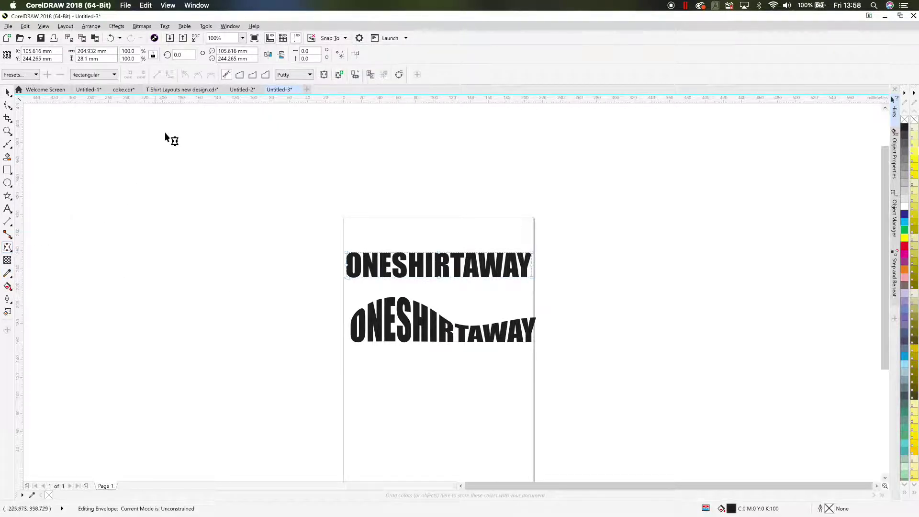
click(238, 77)
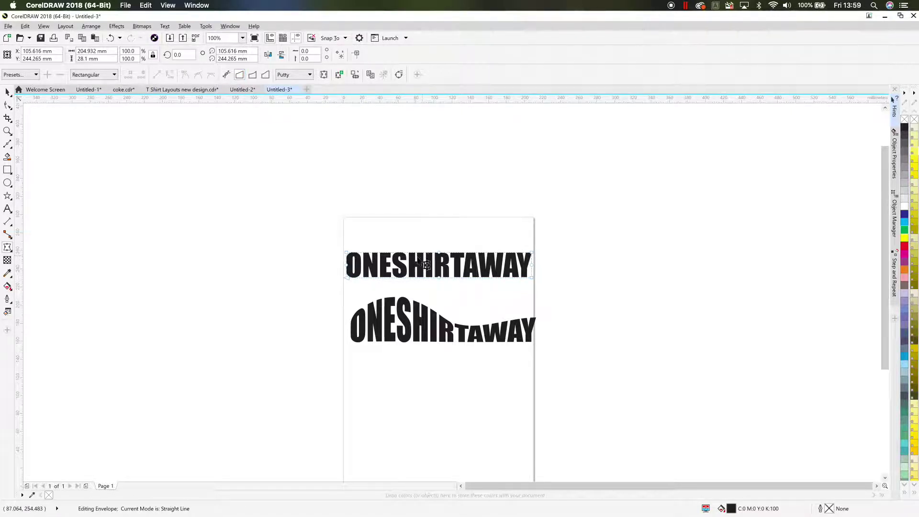
drag(346, 245, 335, 153)
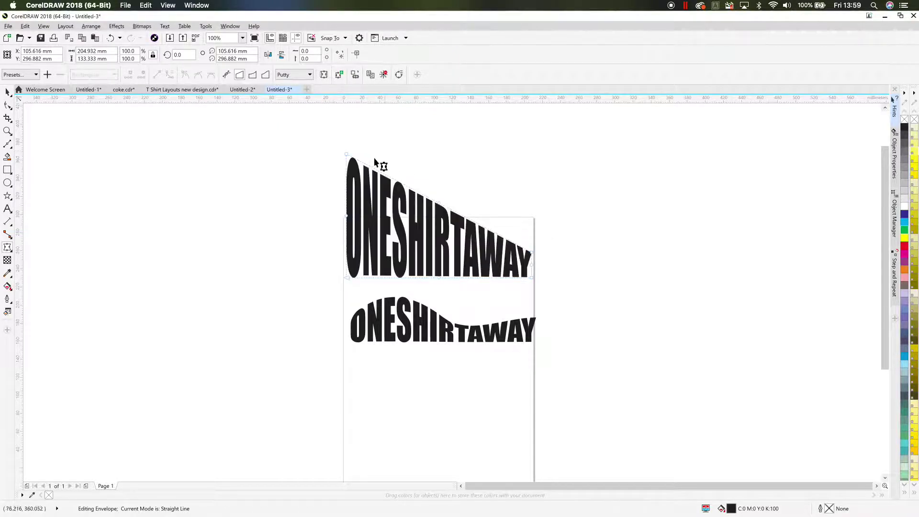
drag(346, 155, 346, 159)
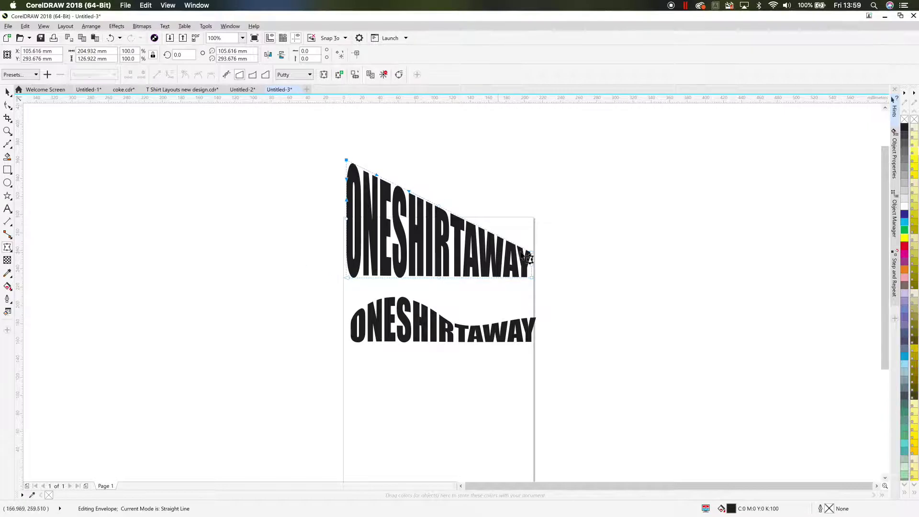
click(6, 92)
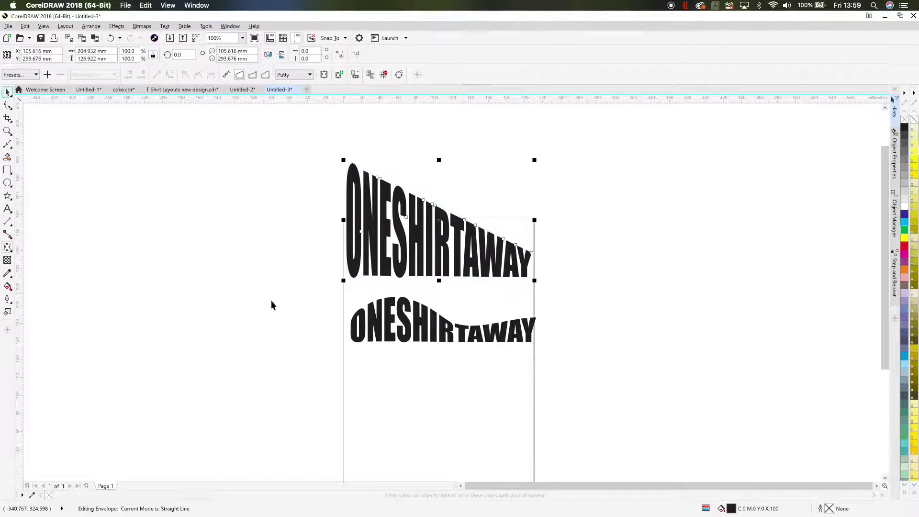
drag(407, 323, 415, 353)
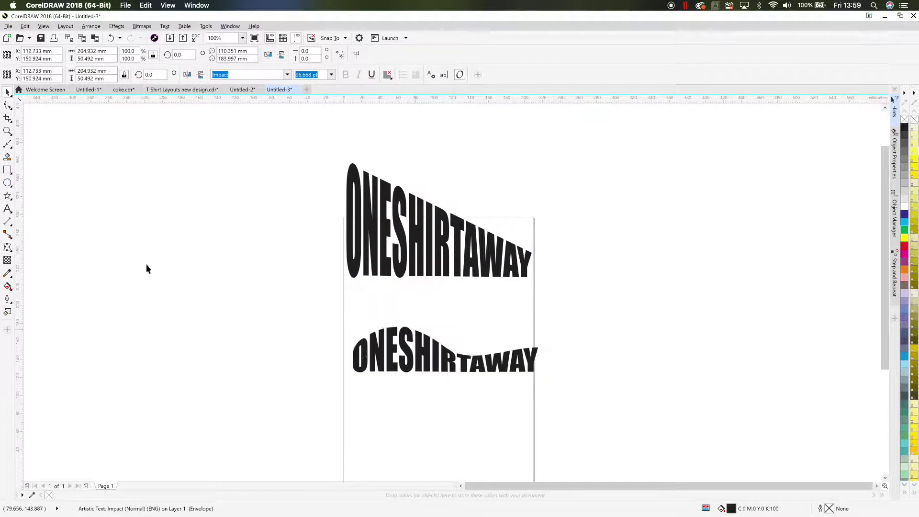
Step: Draw three flashlight-body rectangles beside the upper text's narrow end: about 13 by 25 mm, 65 by 13 mm and 5 by 6 mm
click(8, 171)
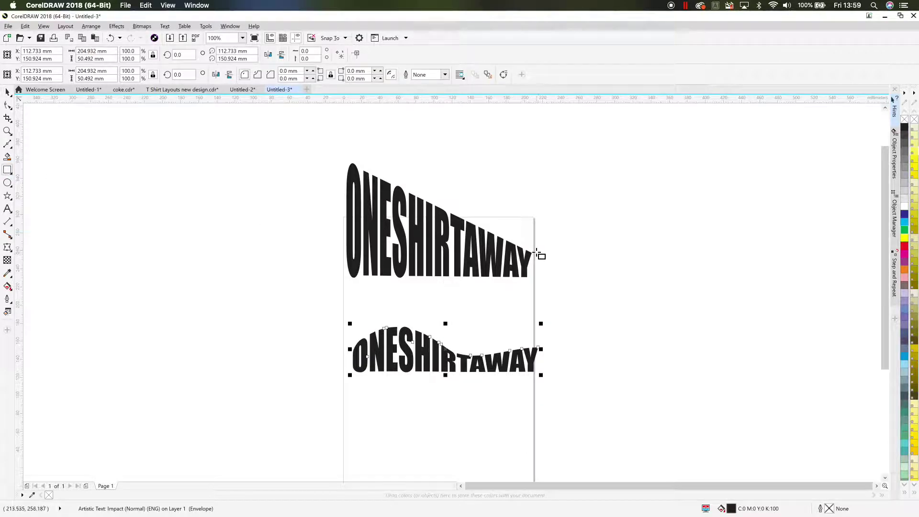
mouse_move(534, 249)
mouse_down()
mouse_move(551, 277)
mouse_move(606, 267)
mouse_move(562, 264)
mouse_up()
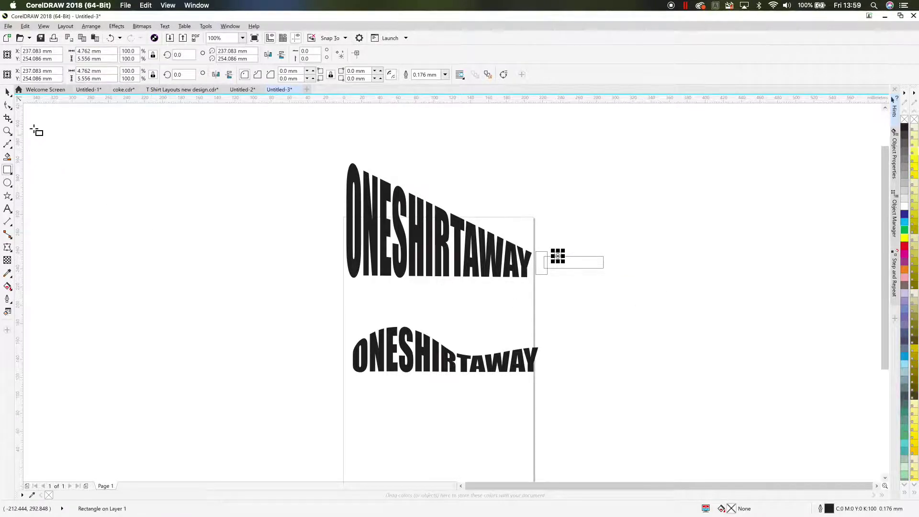
click(7, 92)
click(408, 296)
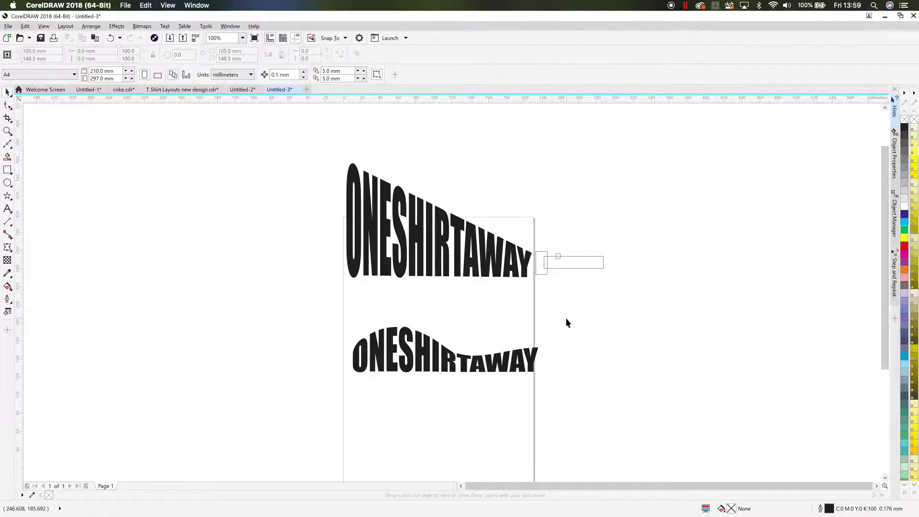
Step: Align the long handle rectangle vertically to the centre of the upright rectangle beside the text
click(575, 265)
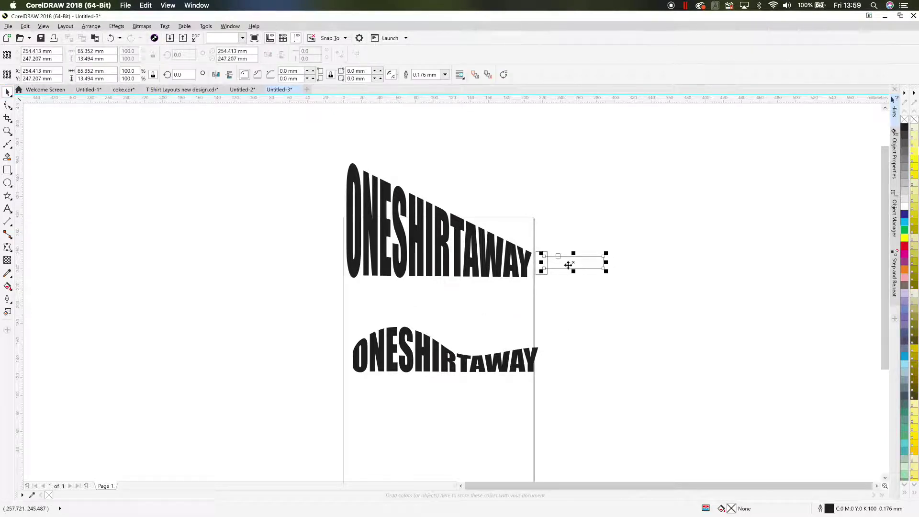
scroll(544, 274, up, 1)
click(603, 295)
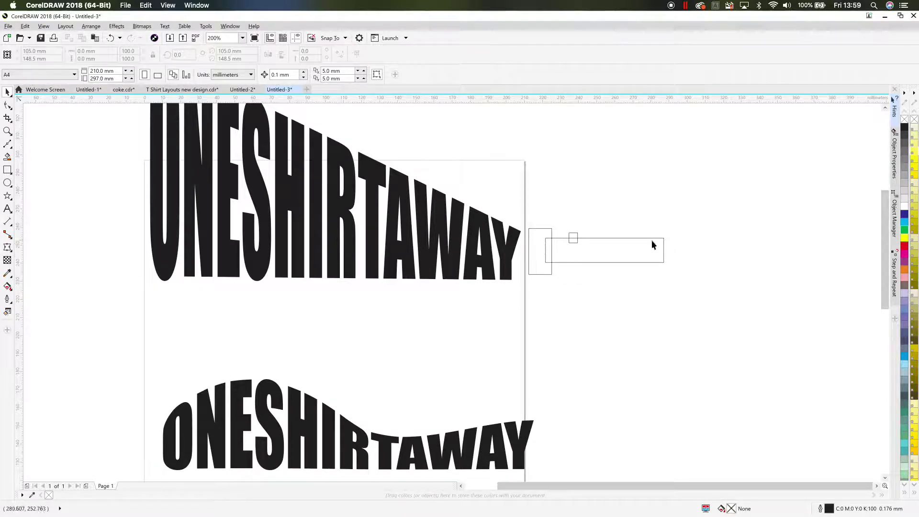
click(615, 253)
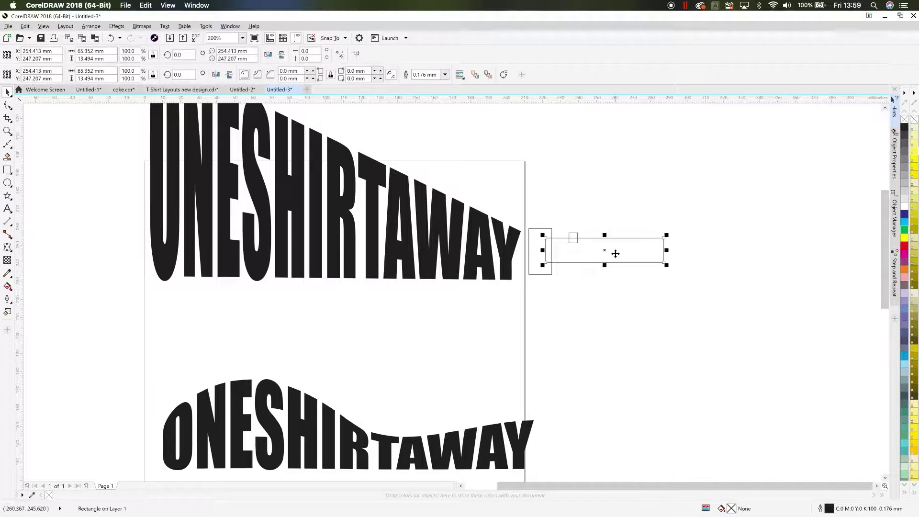
shift+click(537, 253)
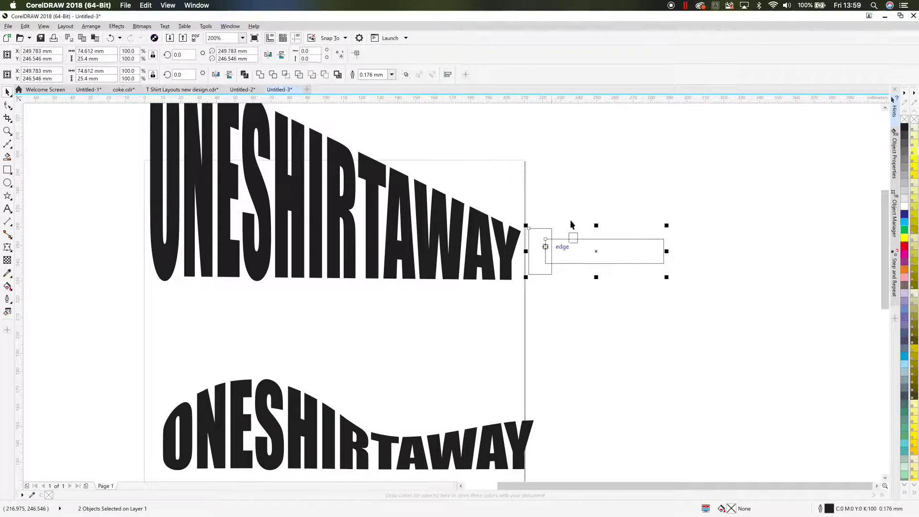
click(552, 207)
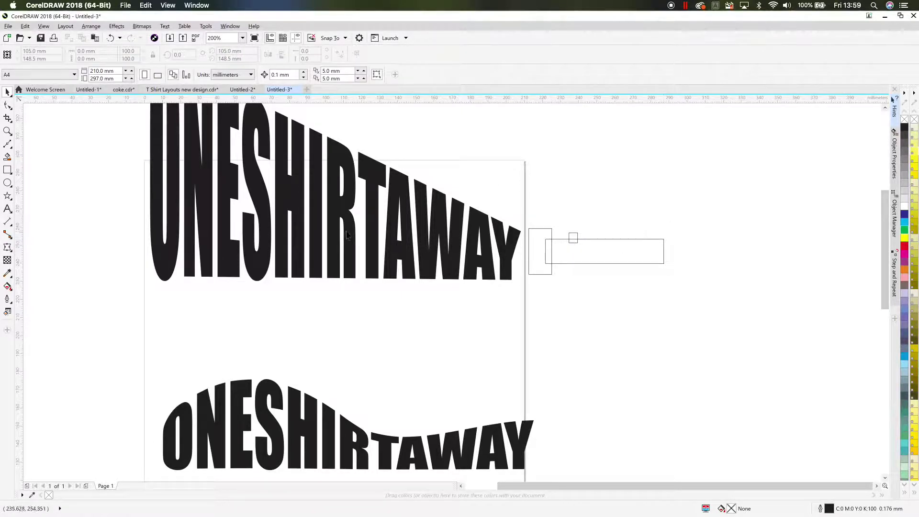
Step: Move the wavy text further down the page to a centre height of about Y 94 mm
scroll(347, 234, down, 2)
drag(310, 324, 313, 350)
click(263, 245)
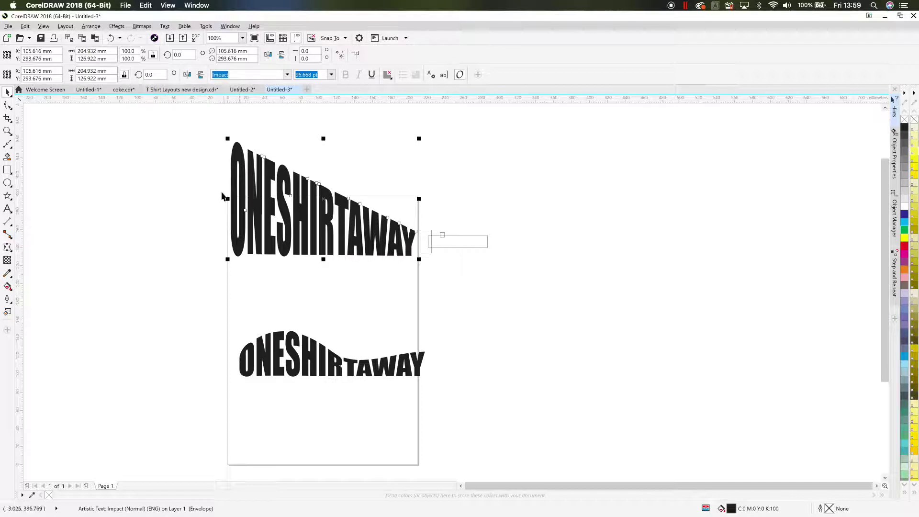
drag(306, 372, 306, 397)
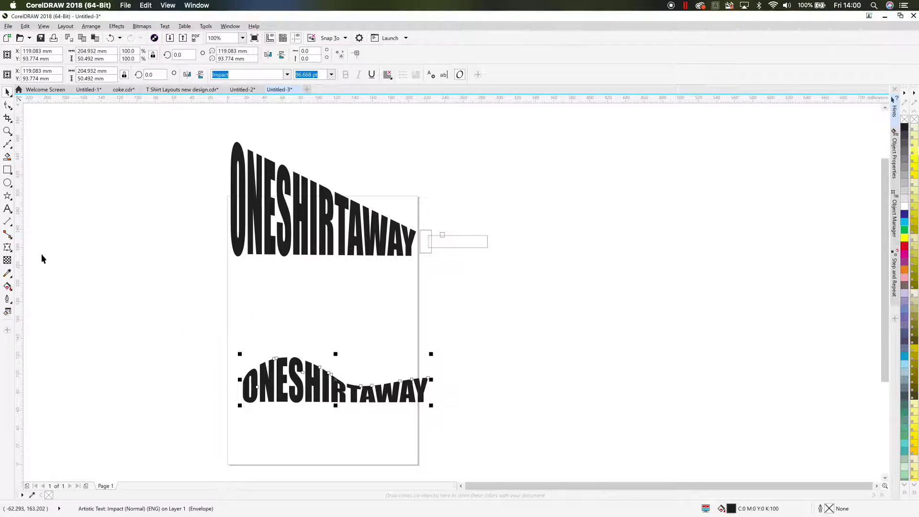
Step: Pull the upper text's lower-left envelope corner straight down to about 178 mm tall, and fill the text with yellow PANTONE 1-1-5 C
click(8, 247)
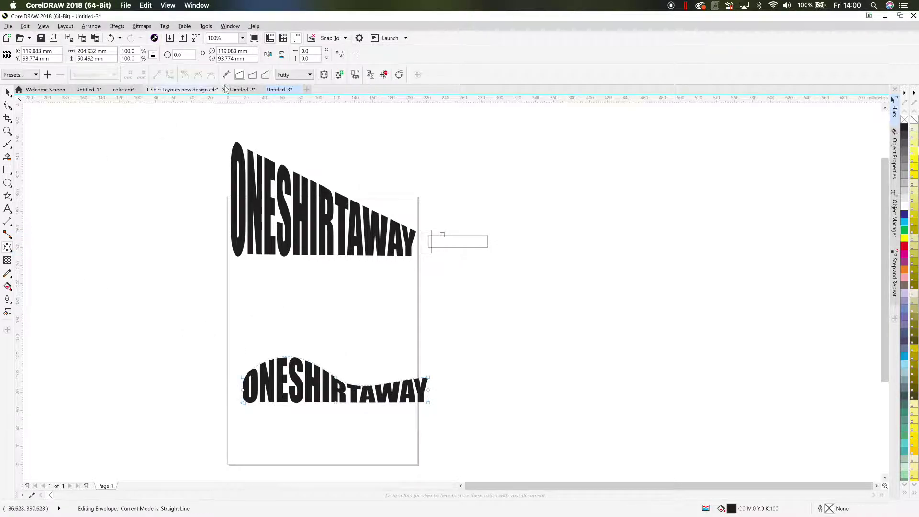
click(244, 229)
drag(232, 257, 232, 304)
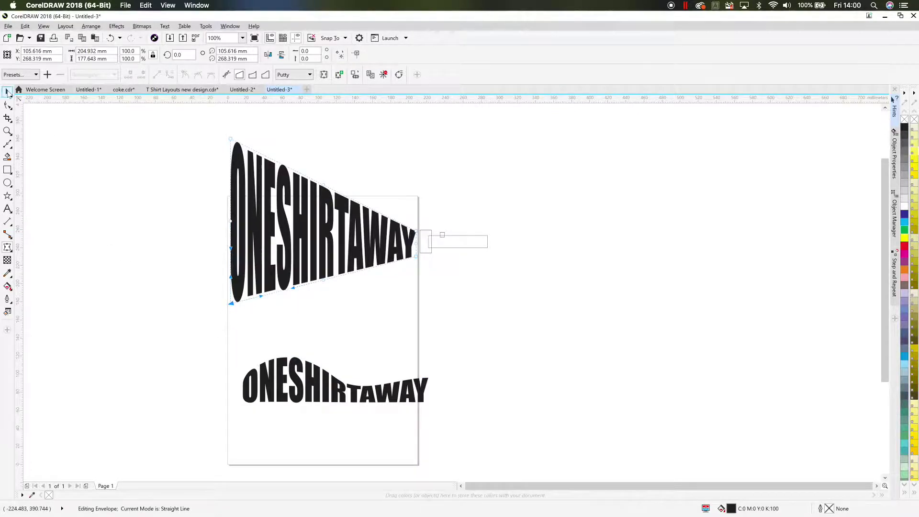
click(8, 92)
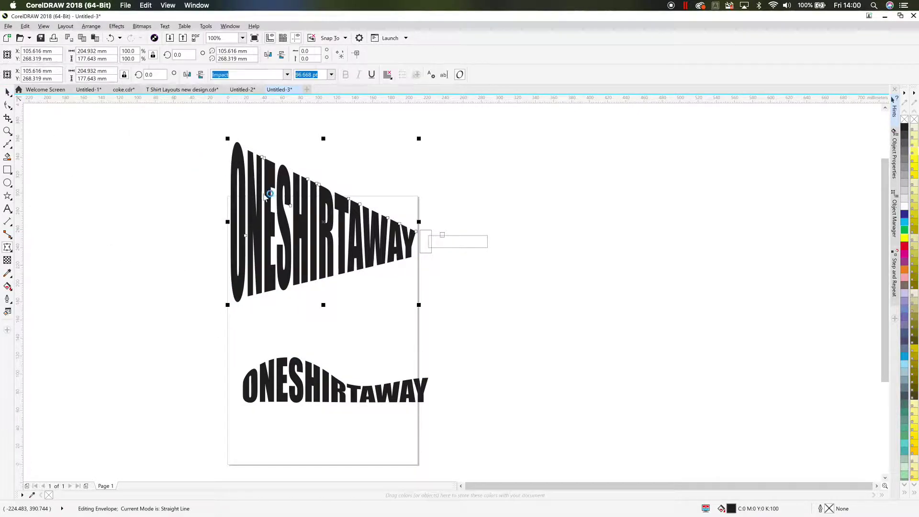
click(915, 163)
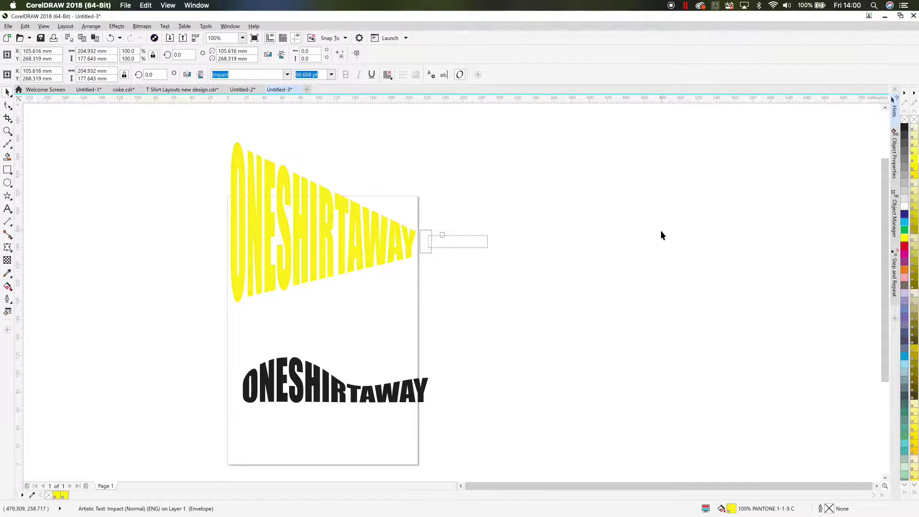
click(625, 236)
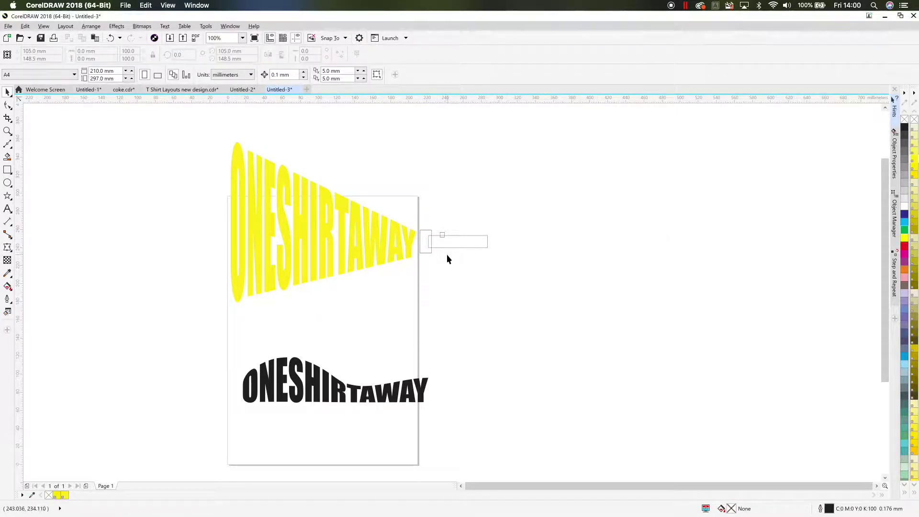
Step: Fill the upright rectangle and the long handle rectangle of the flashlight with black
scroll(446, 251, up, 1)
click(416, 241)
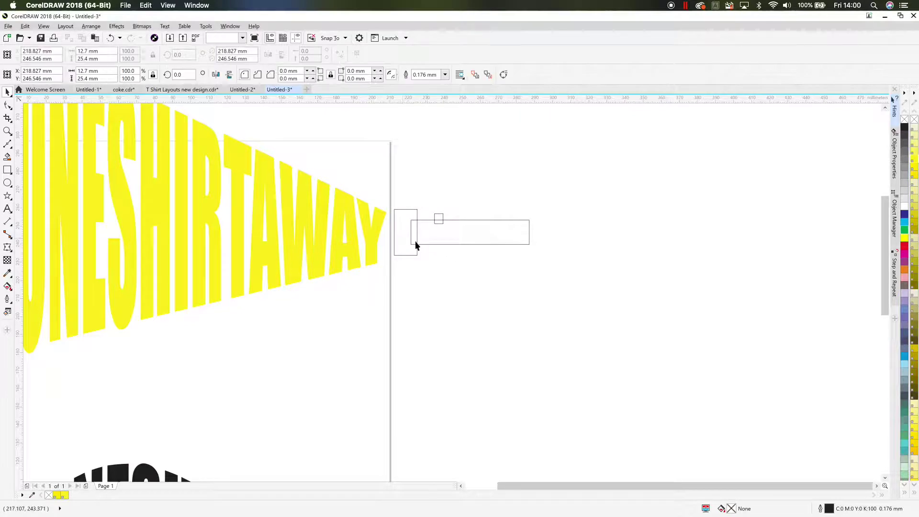
shift+click(453, 239)
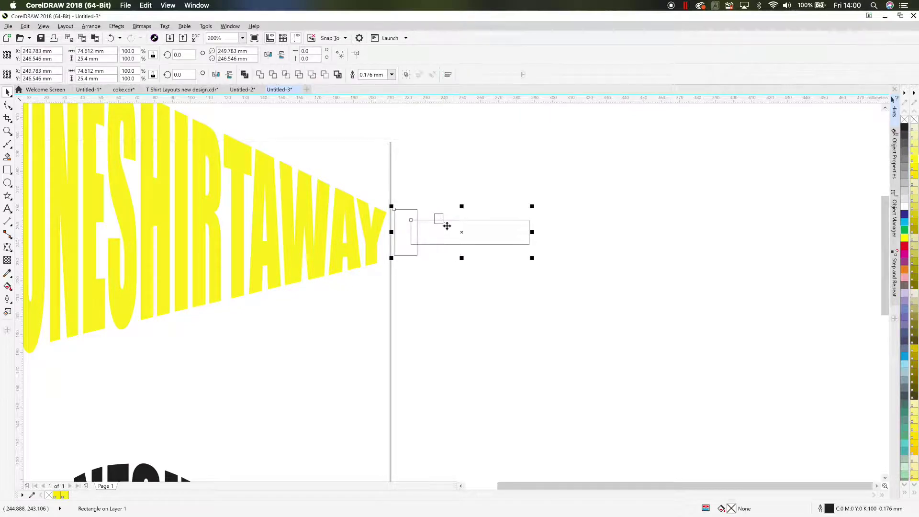
click(905, 127)
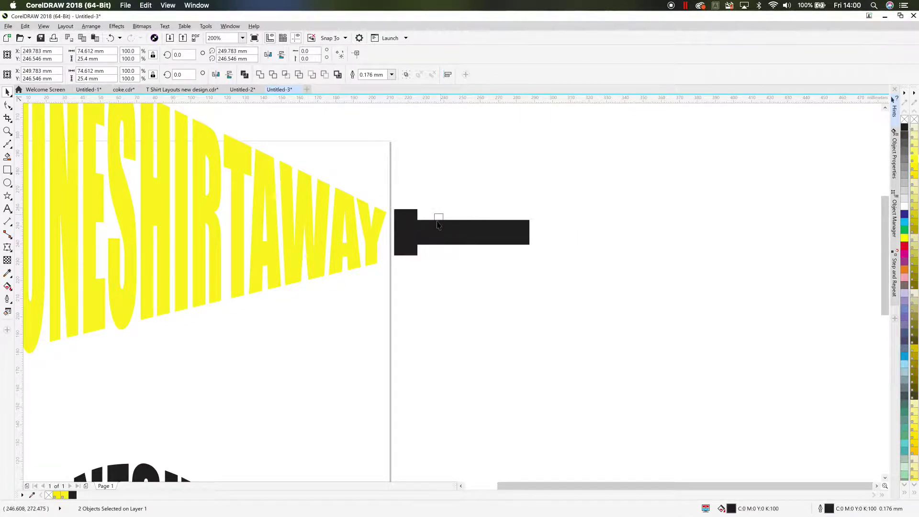
Step: Fill the small switch rectangle with 40% black and reduce its height so it protrudes just above the handle
click(438, 214)
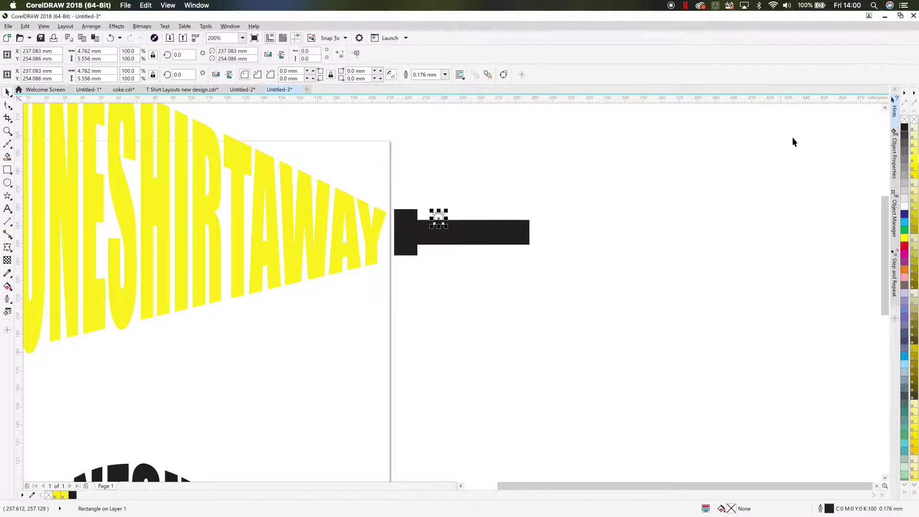
click(905, 178)
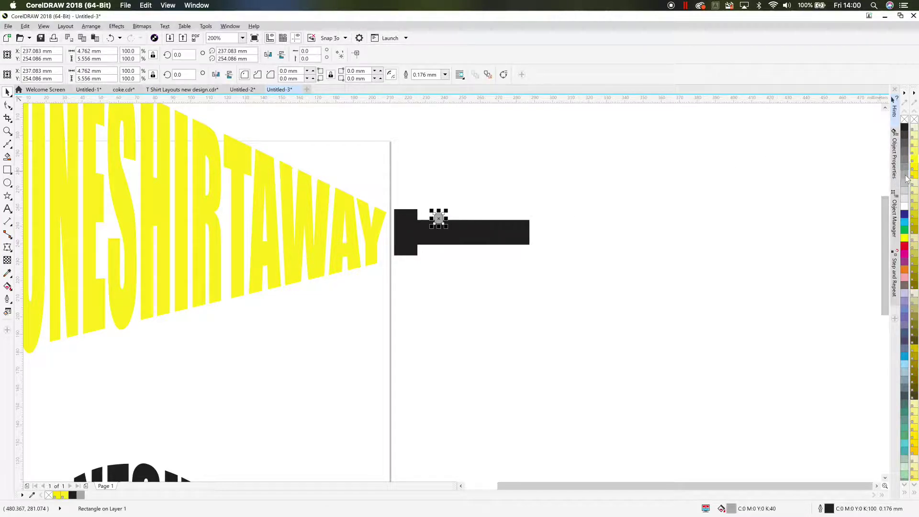
click(705, 242)
scroll(444, 228, up, 2)
click(433, 215)
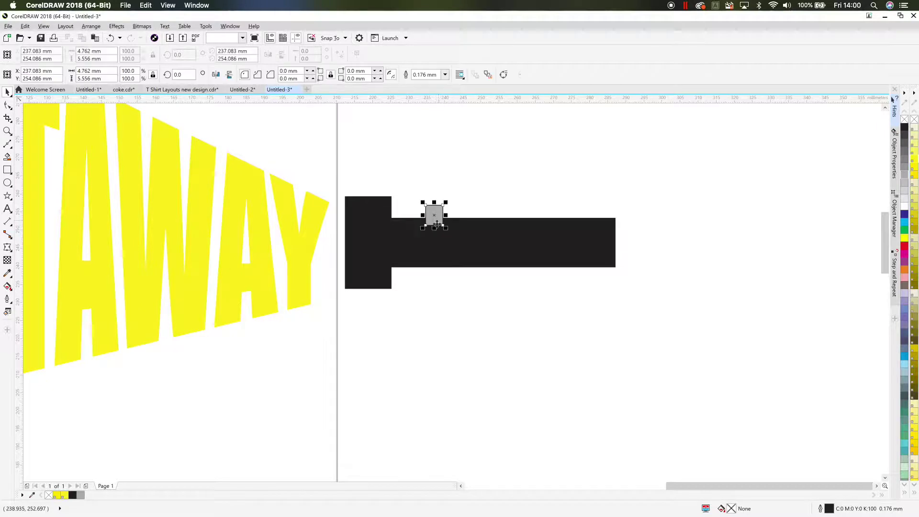
drag(434, 224, 434, 209)
click(488, 331)
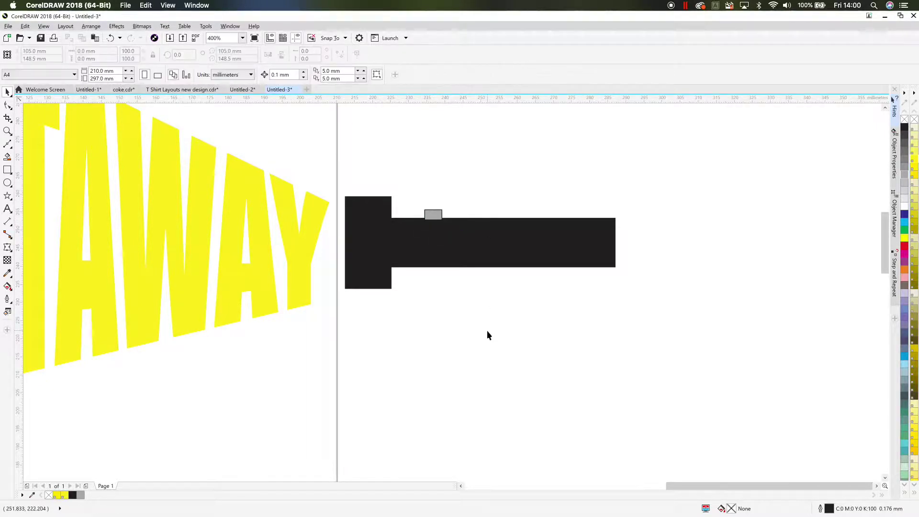
Step: Paste a straight copy of the ONESHIRTAWAY text and move it to the empty area right of the flashlight
scroll(454, 322, down, 1)
scroll(504, 326, down, 1)
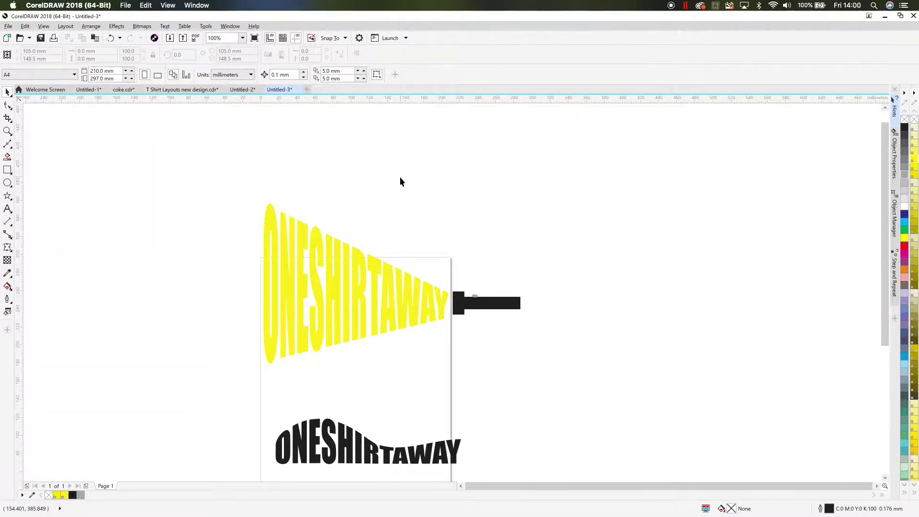
key(ctrl+v)
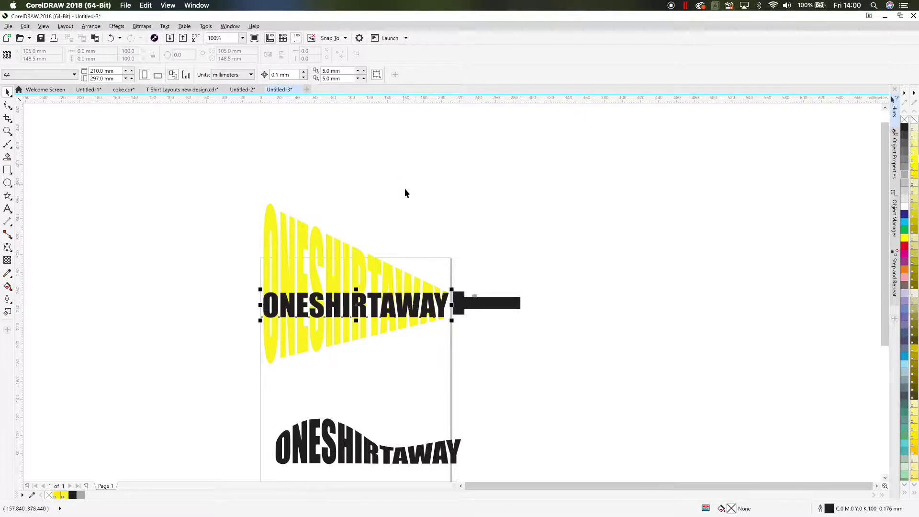
drag(392, 312, 755, 237)
drag(717, 277, 432, 314)
drag(430, 276, 462, 280)
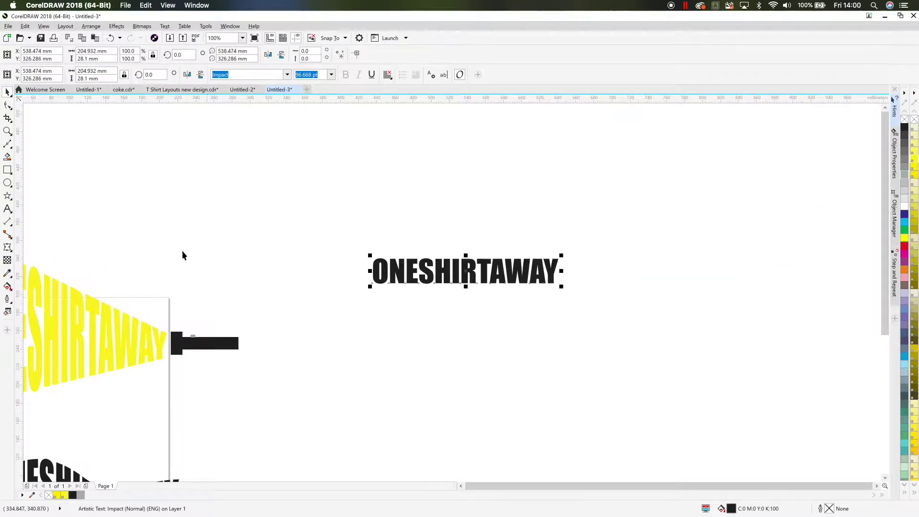
Step: Apply a single-arc envelope to the straight copy and raise its upper-left corner to about 110 mm tall
click(8, 247)
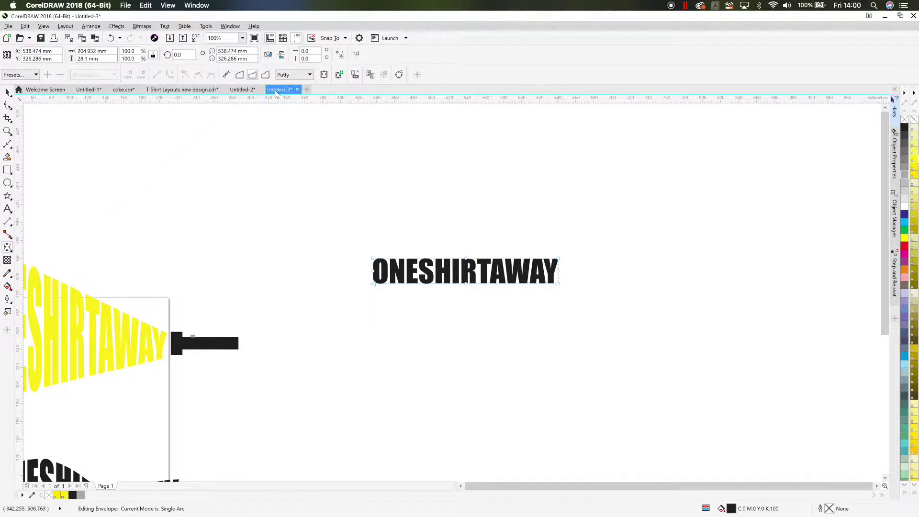
click(256, 79)
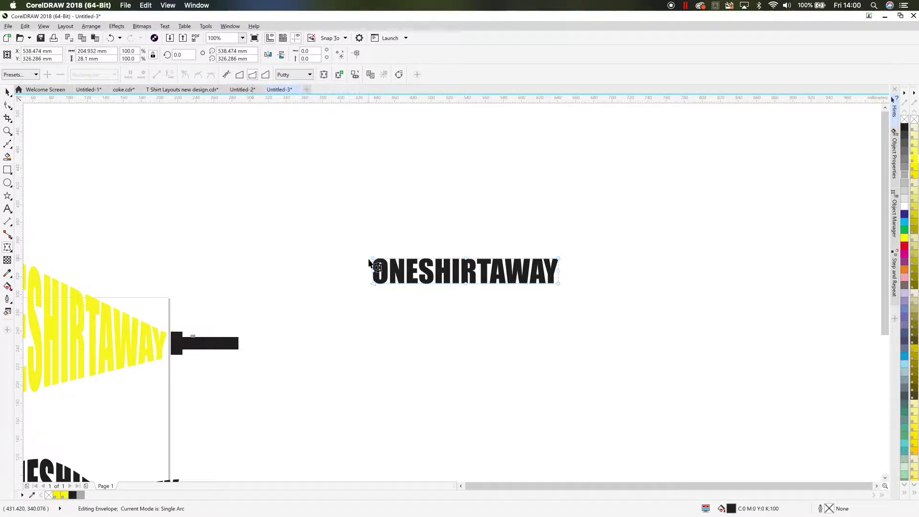
drag(372, 249, 373, 179)
scroll(392, 329, down, 2)
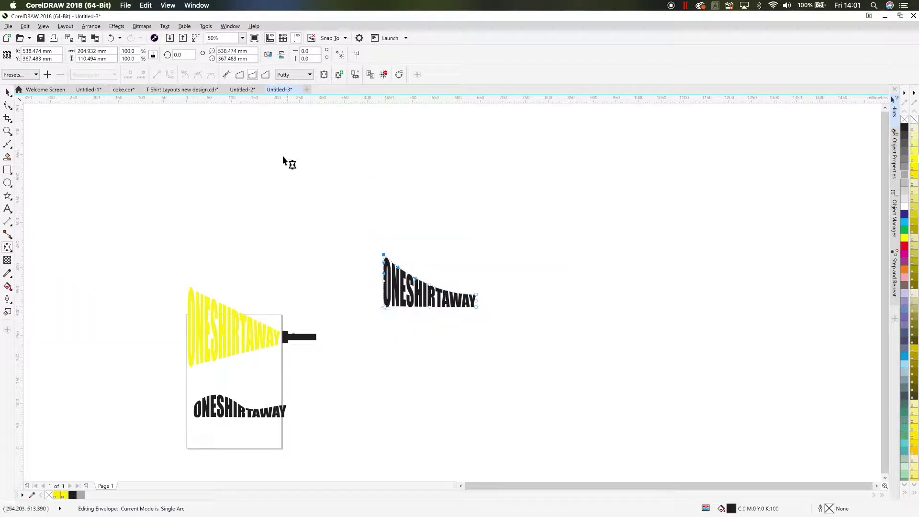
Step: Pull the lower-right envelope corner of the arced text down to about 148 mm overall height
click(7, 92)
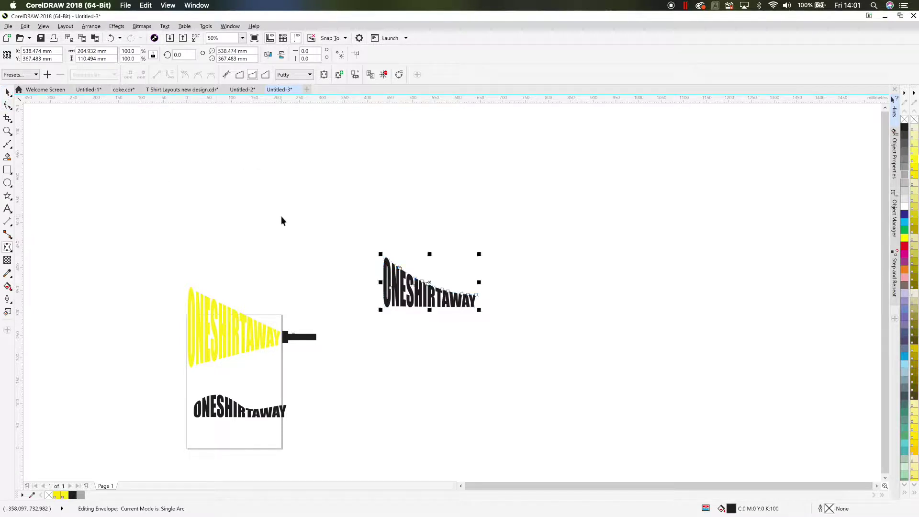
click(450, 295)
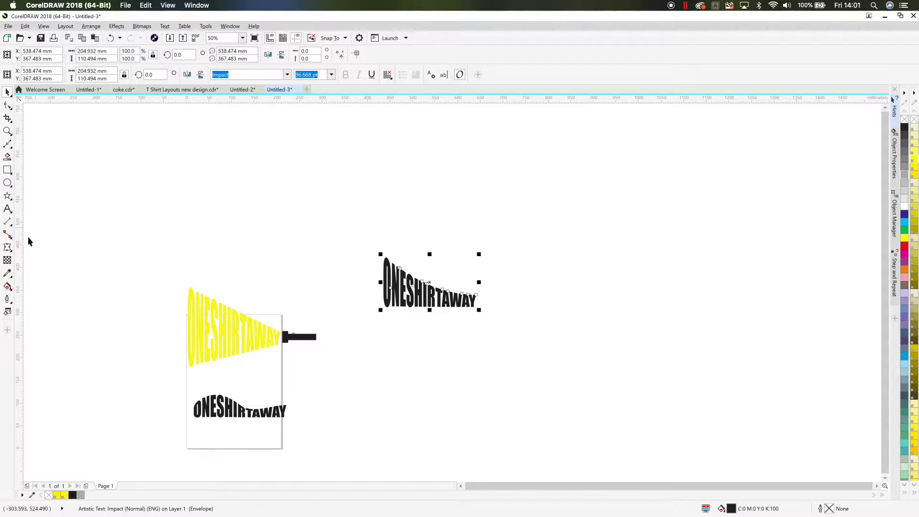
click(7, 247)
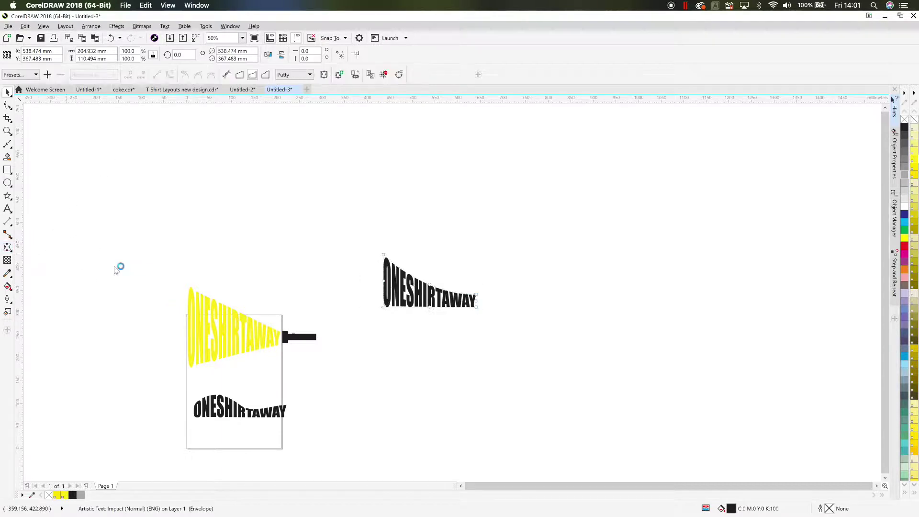
drag(478, 309, 436, 292)
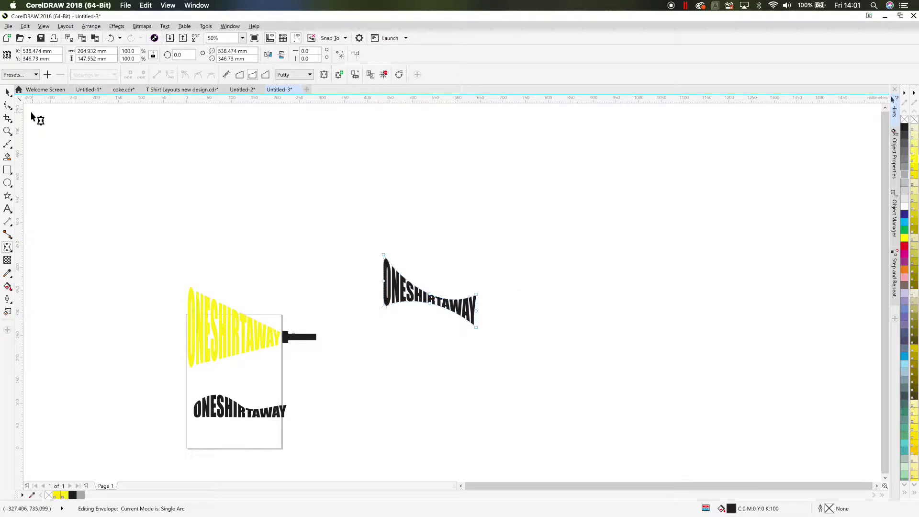
Step: Rotate the arced text slightly counterclockwise so its two flared ends look level
click(8, 91)
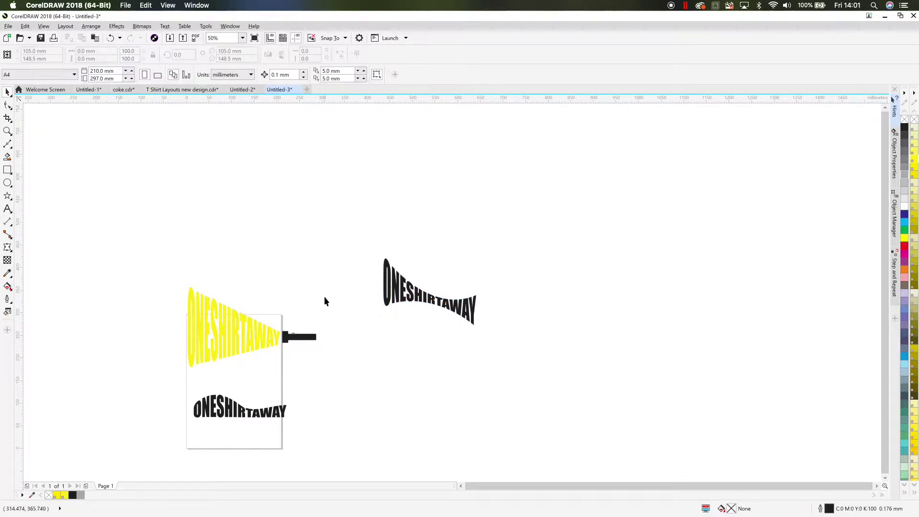
click(414, 297)
click(414, 296)
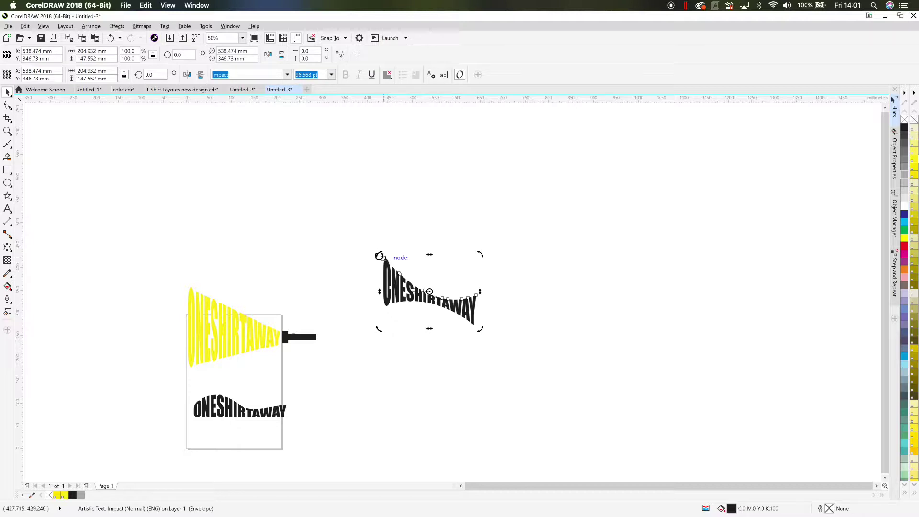
drag(375, 257, 371, 269)
click(489, 301)
scroll(453, 300, up, 2)
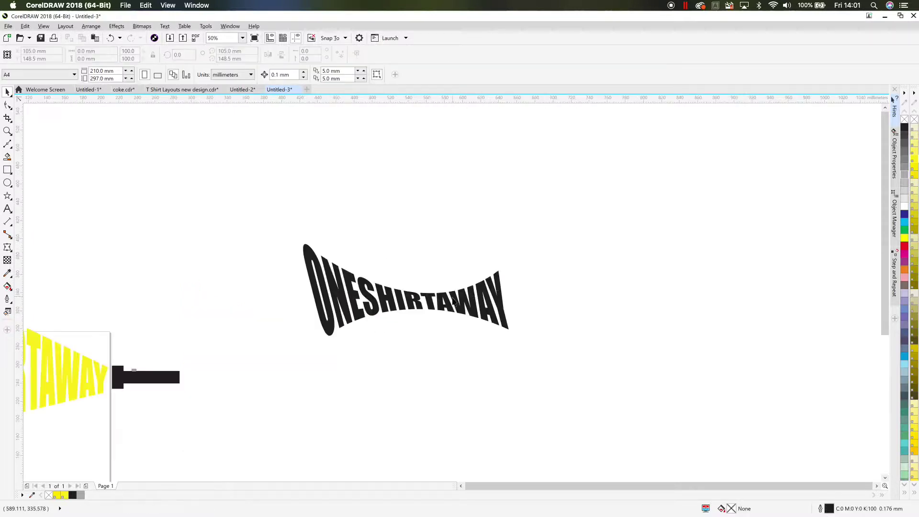
Step: Review the finished envelope shapes, comparing the arced text with the yellow flashlight-beam text and the wavy text
click(425, 301)
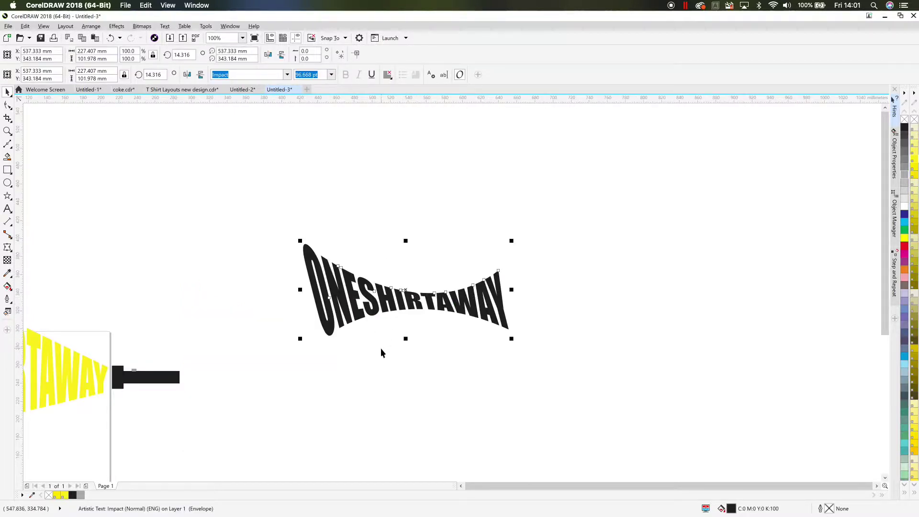
scroll(377, 343, down, 2)
drag(346, 360, 418, 294)
click(418, 299)
click(459, 259)
click(460, 258)
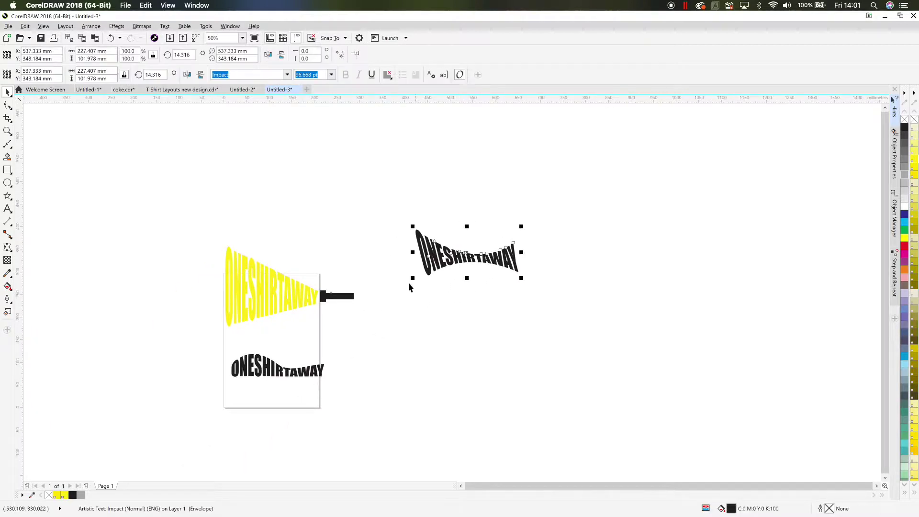
click(201, 311)
click(231, 286)
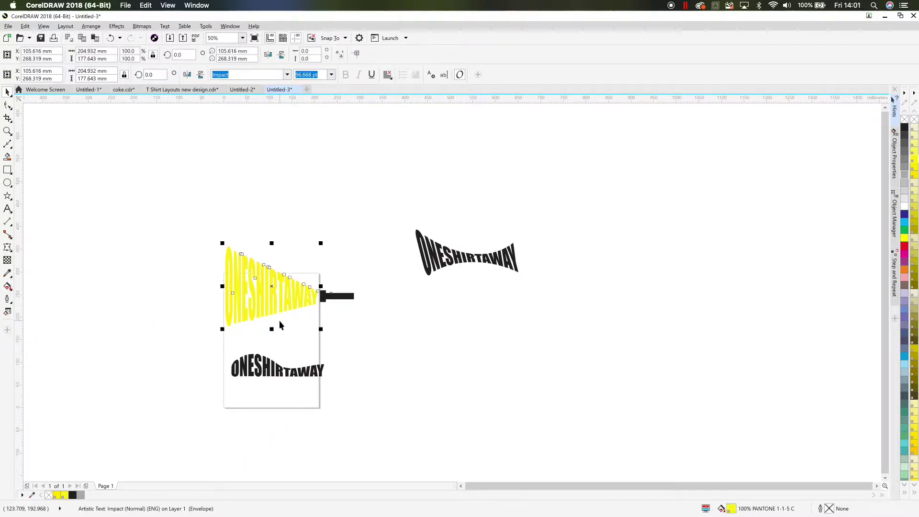
scroll(280, 320, up, 2)
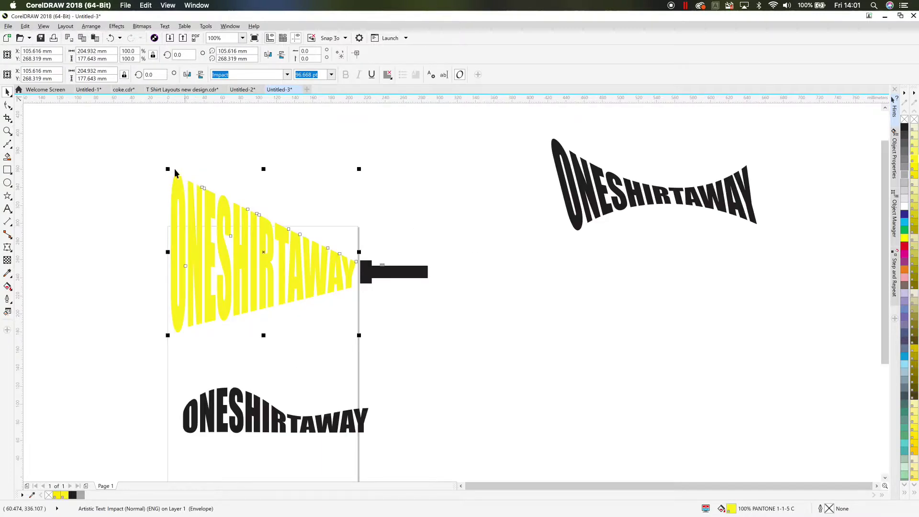
click(157, 154)
click(231, 217)
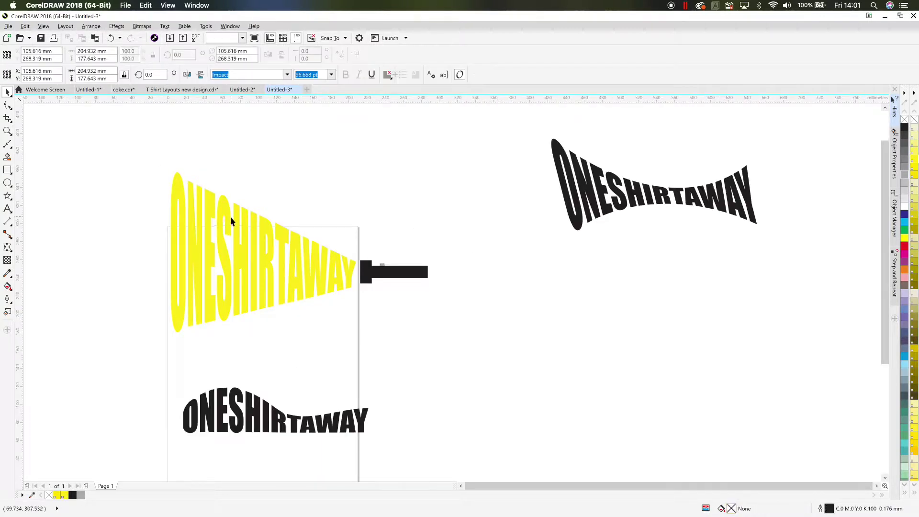
click(148, 152)
drag(349, 367, 354, 351)
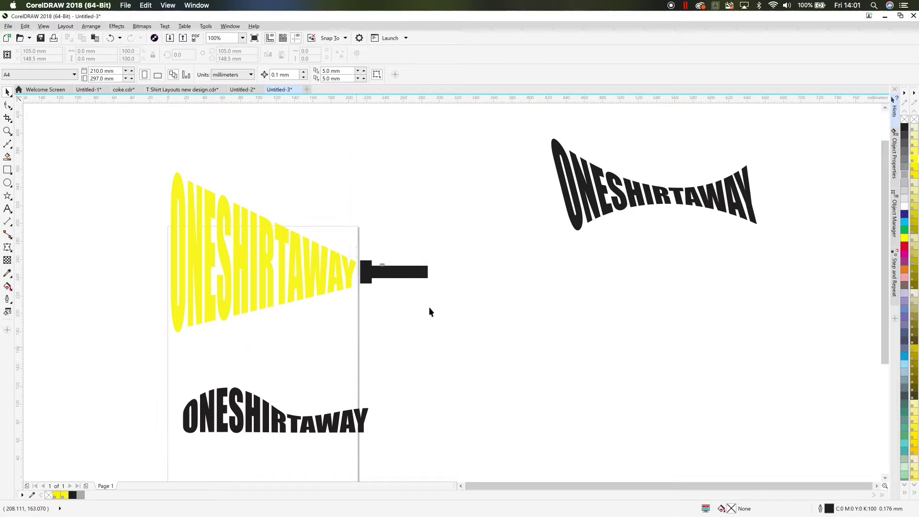
Step: Try a black hairline outline on the yellow flashlight-beam text and remove it
right_click(905, 129)
right_click(904, 120)
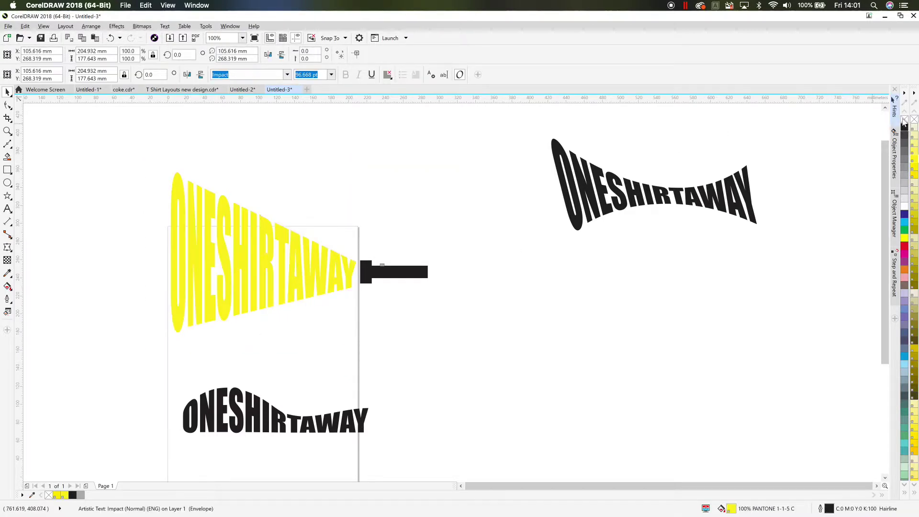
click(540, 355)
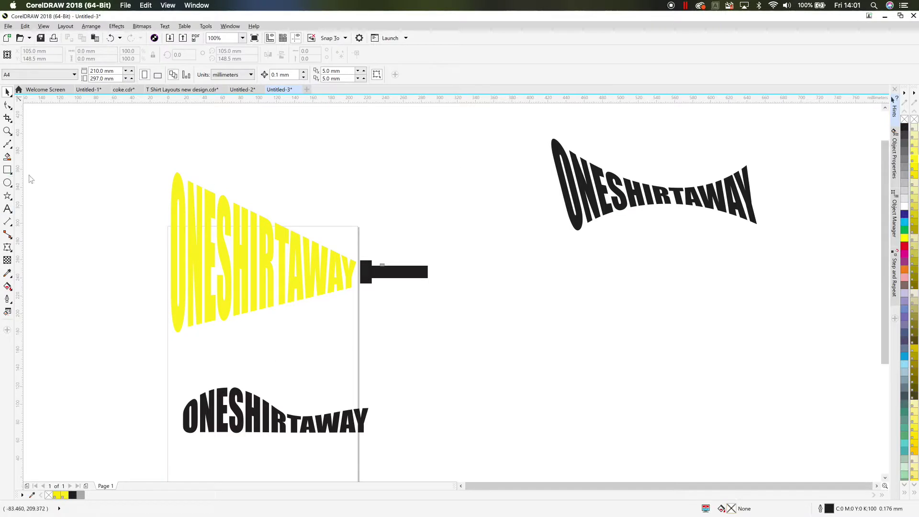
Step: Draw a rectangle about 400 by 207 mm around the flashlight and its beam text, filled with 80% black
key(F6)
drag(79, 157, 441, 342)
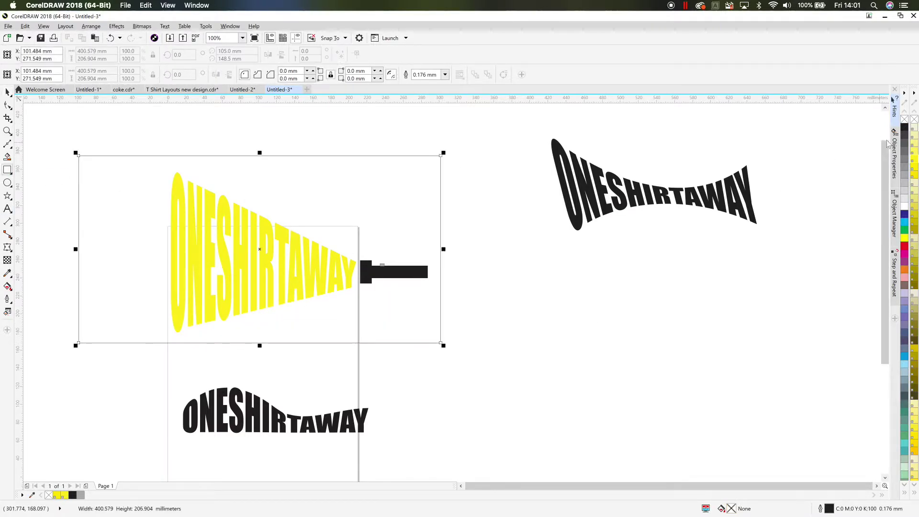
click(904, 148)
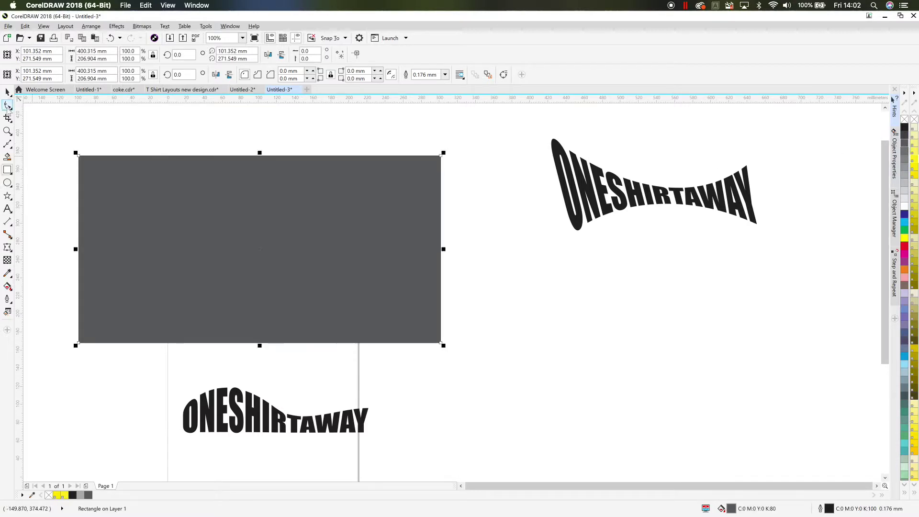
Step: Send the dark grey rectangle to the back, behind the yellow beam text and the flashlight
click(7, 91)
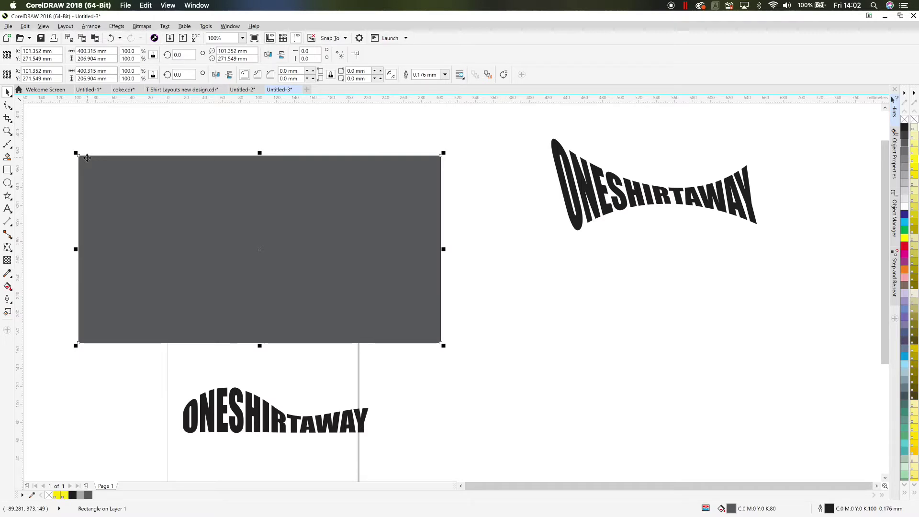
key(shift+Page_Down)
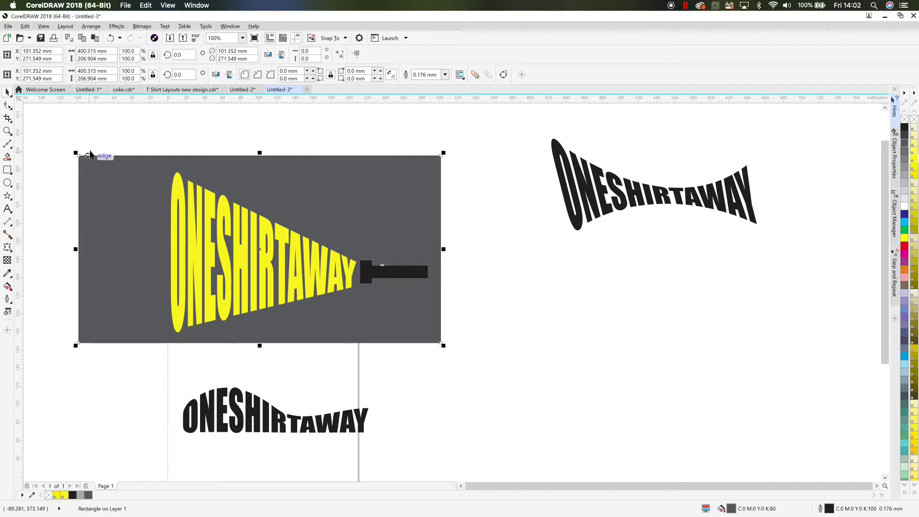
click(129, 135)
click(180, 200)
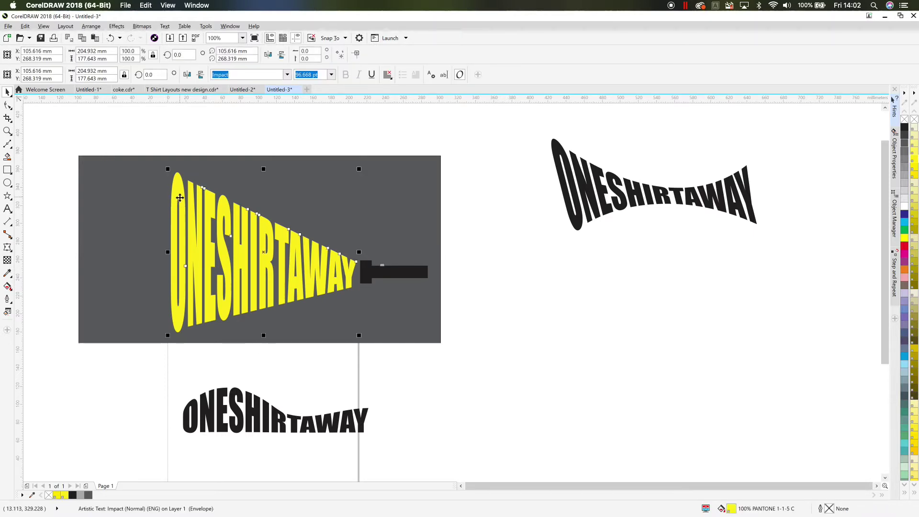
click(455, 223)
Step: Extend the grey background rectangle downward to about 236 mm tall, keeping its upper edge in place
click(403, 331)
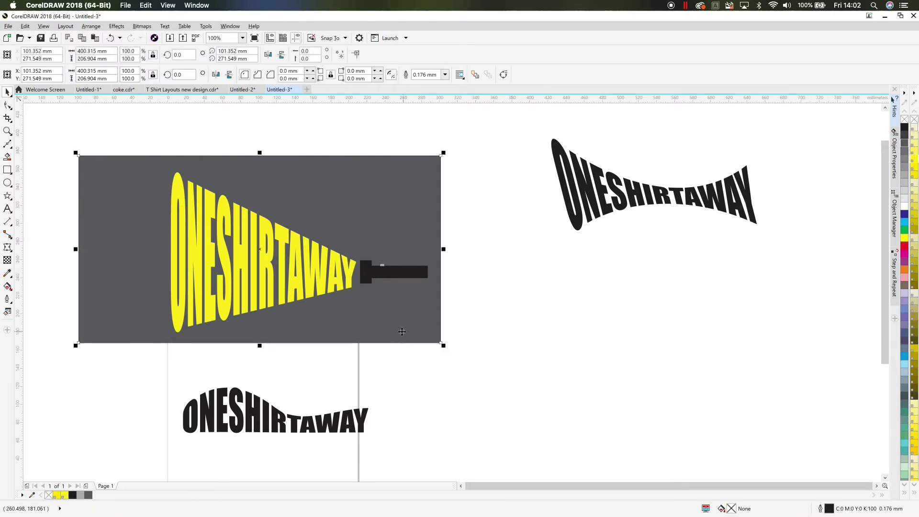
drag(260, 346, 258, 372)
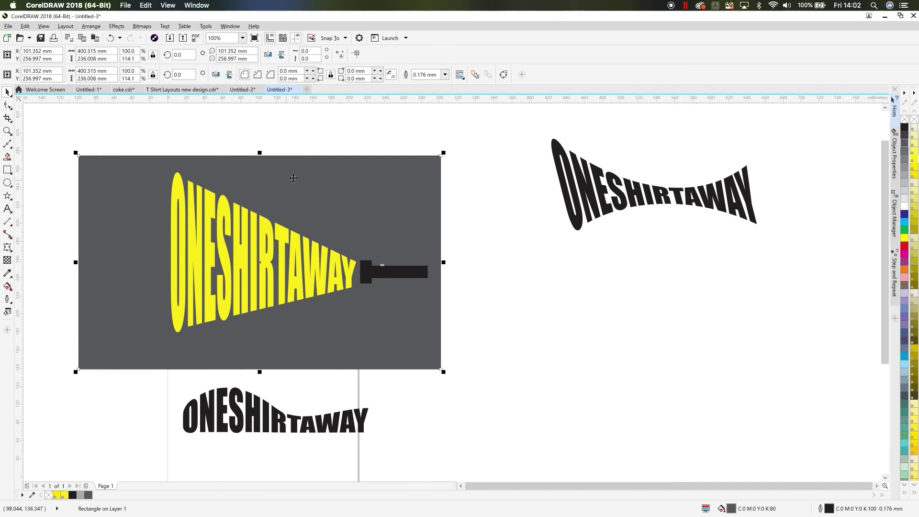
click(275, 125)
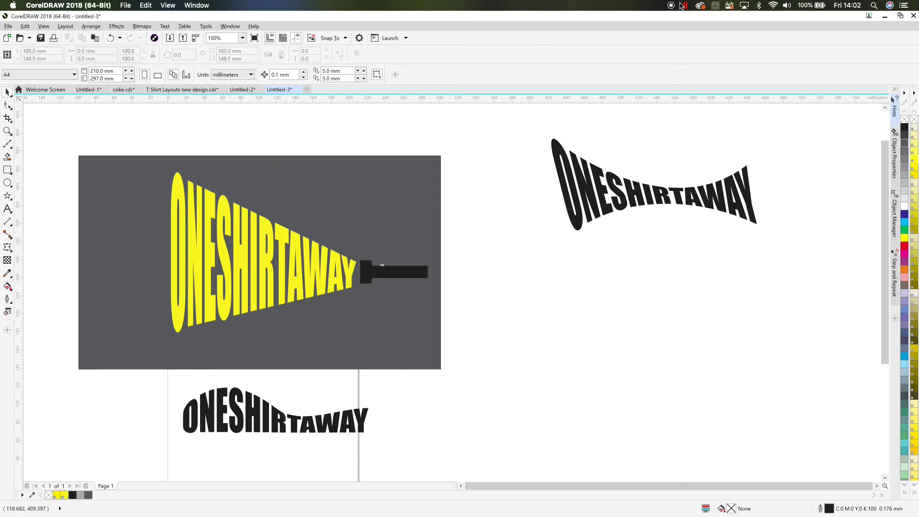